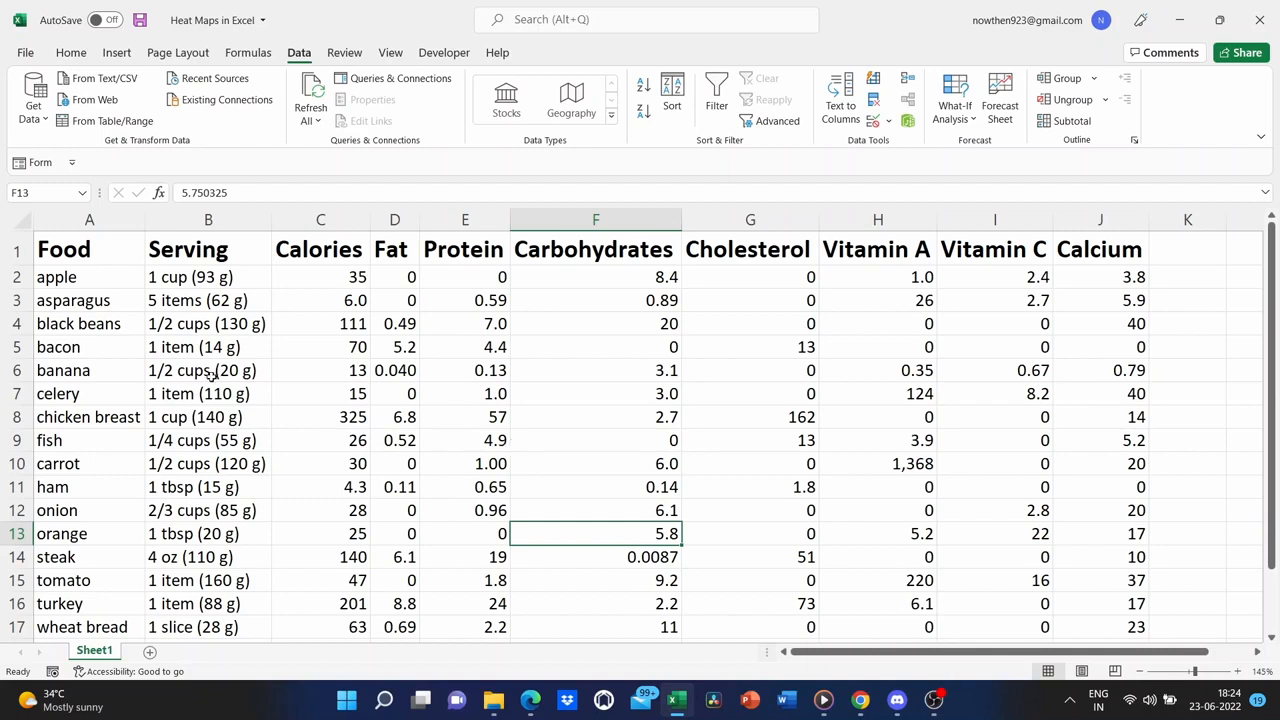
# - Look through the food nutrition table from its header row down to the last entry
pyautogui.click(84, 262)
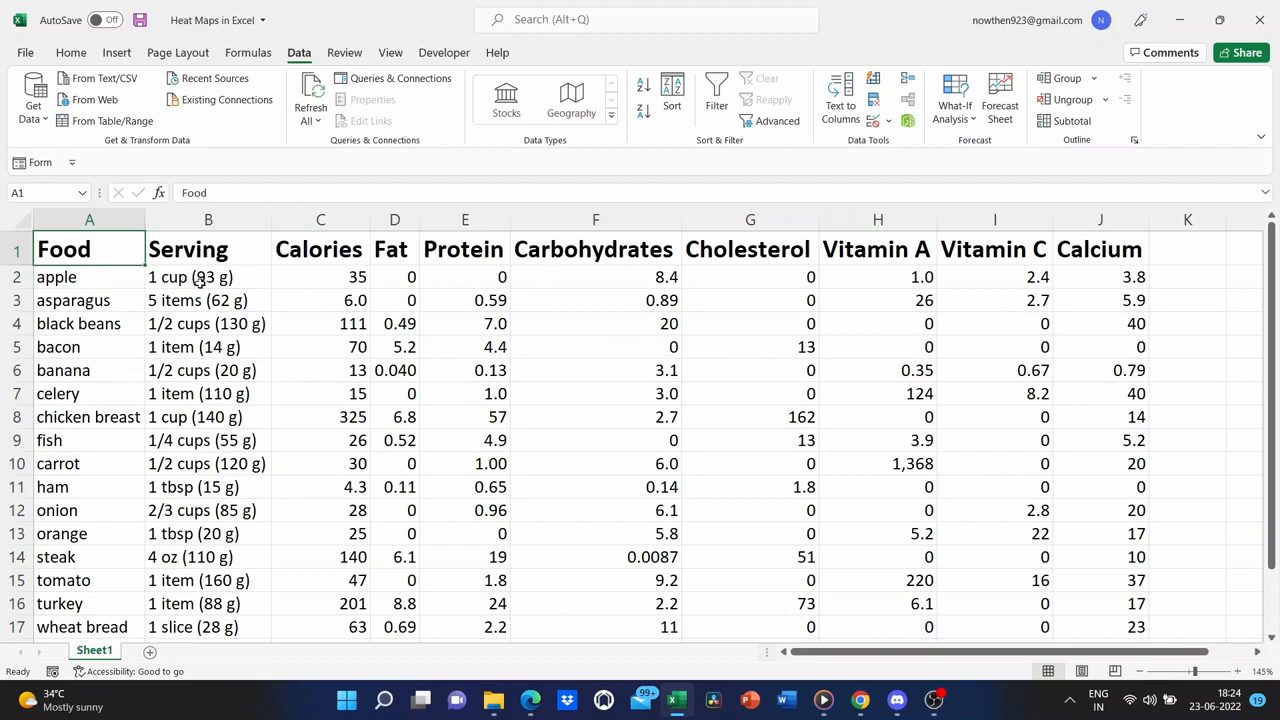
pyautogui.scroll(-1, 451, 379)
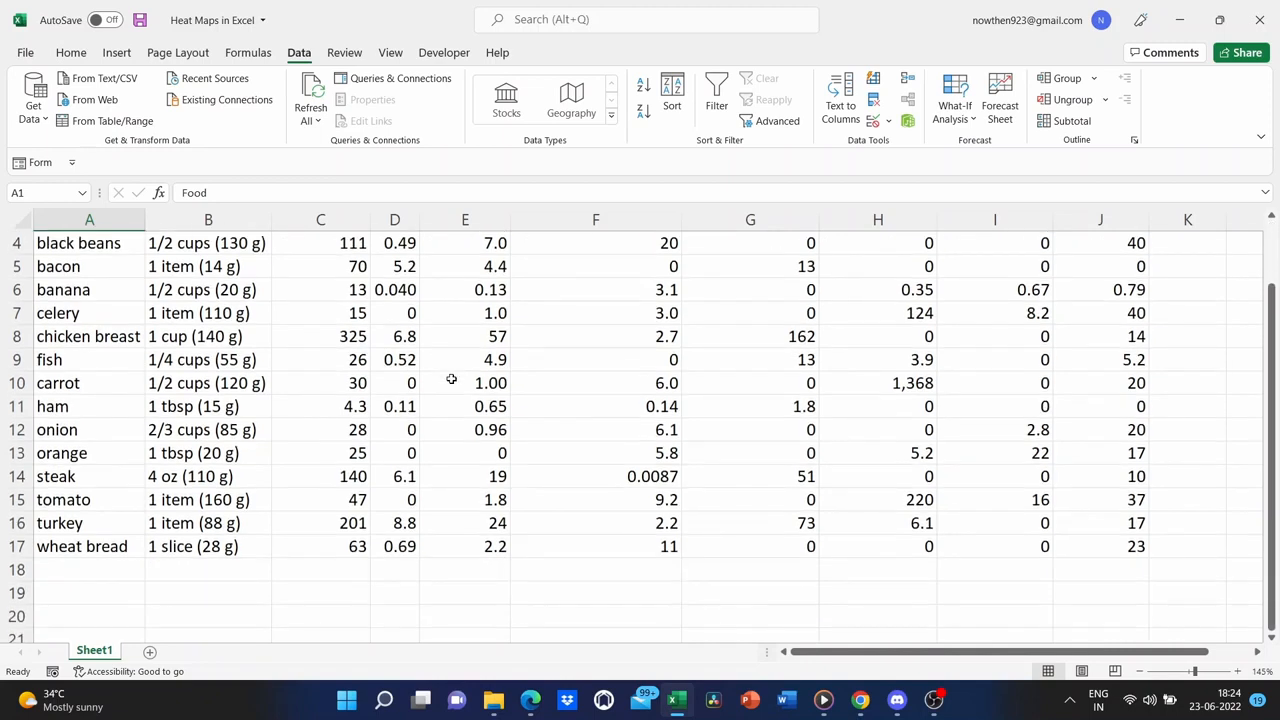
pyautogui.scroll(1, 451, 379)
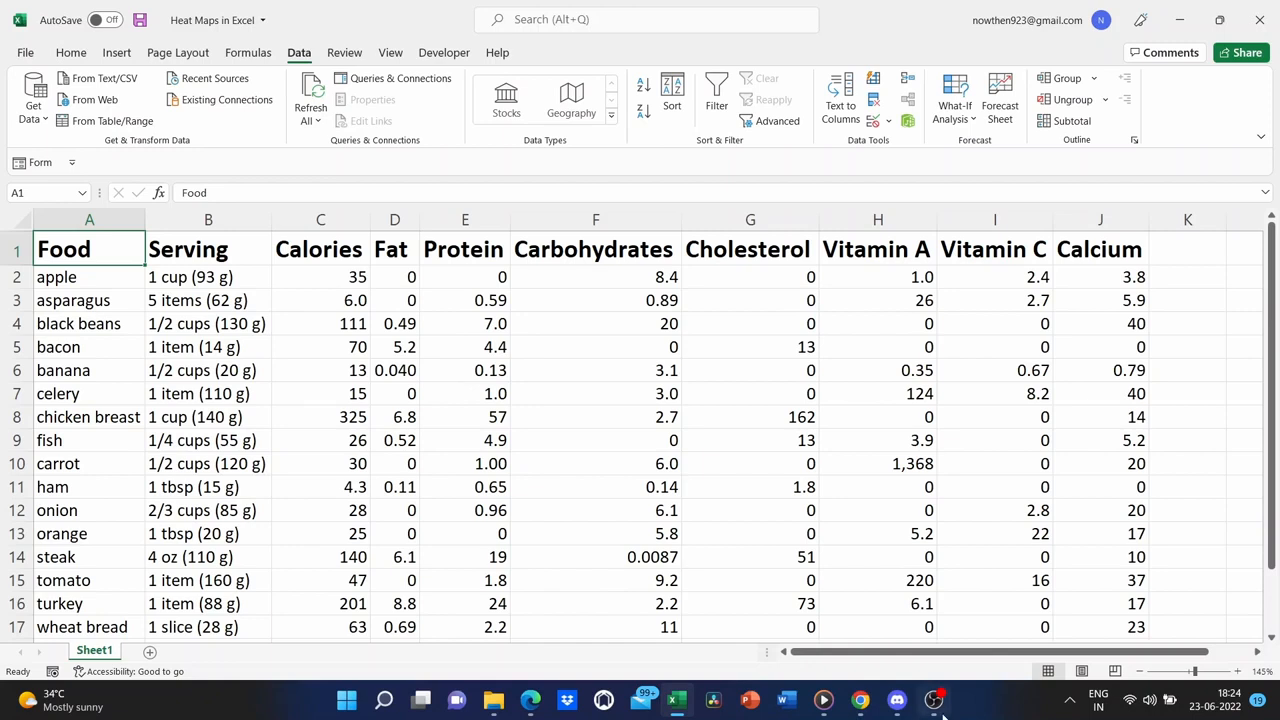
# - Switch to Chrome and browse the heat map image results for different example styles
pyautogui.click(843, 632)
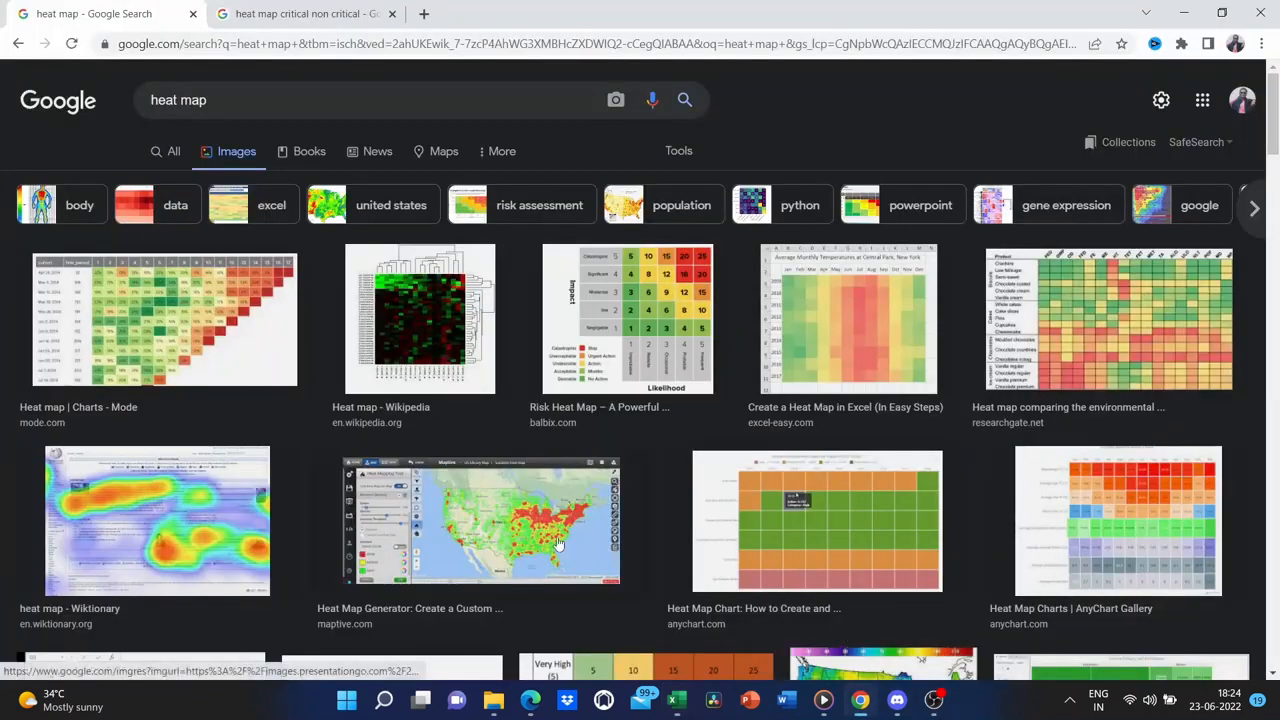
pyautogui.scroll(-2, 558, 545)
pyautogui.scroll(-2, 558, 545)
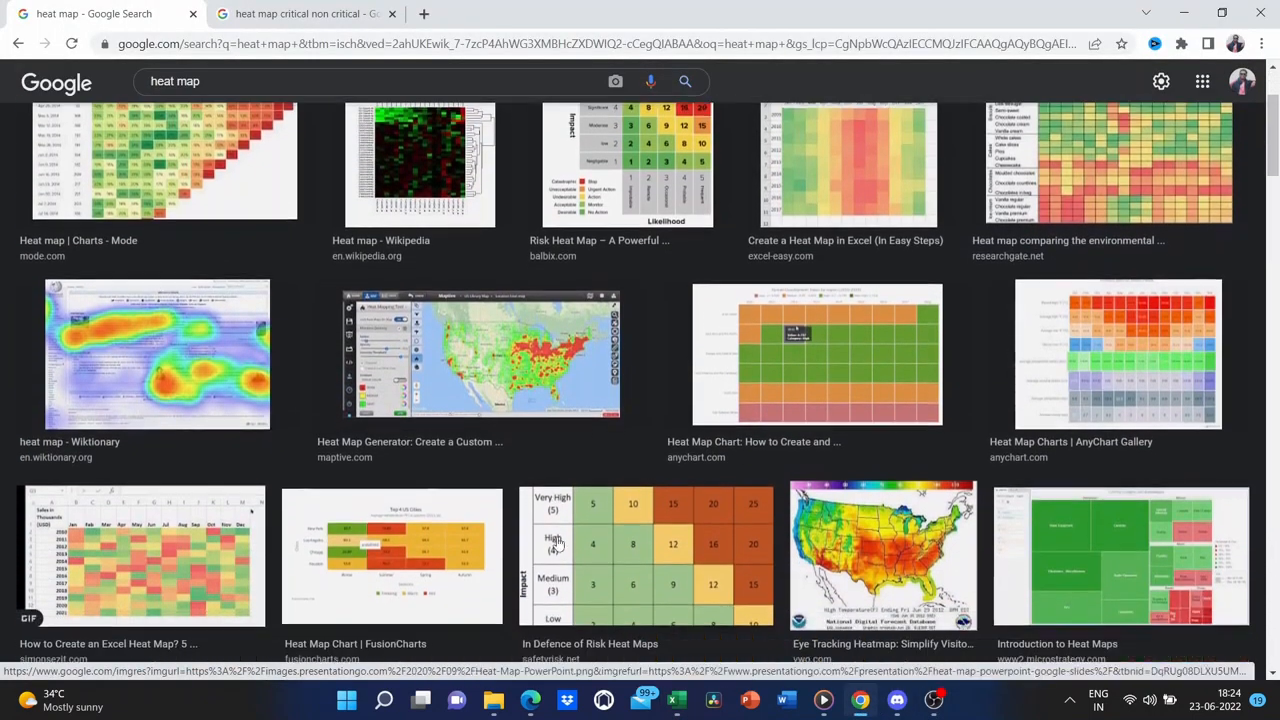
pyautogui.scroll(4, 558, 545)
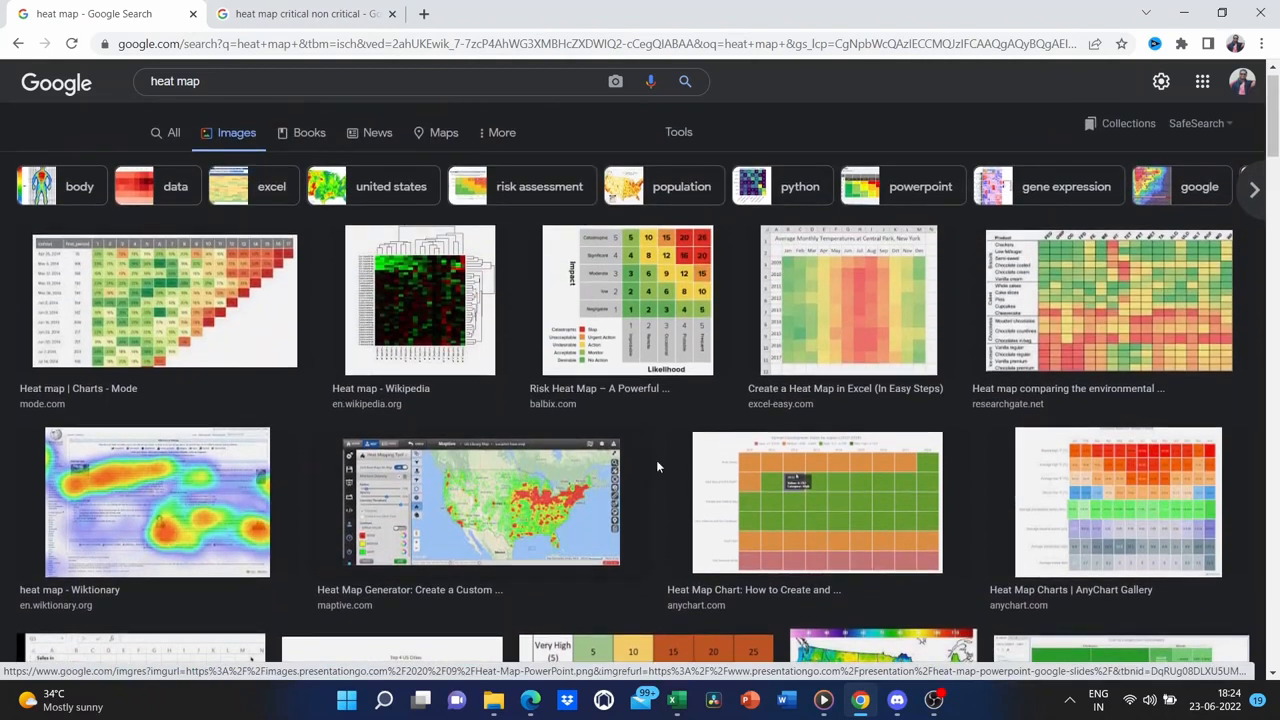
pyautogui.scroll(-1, 704, 456)
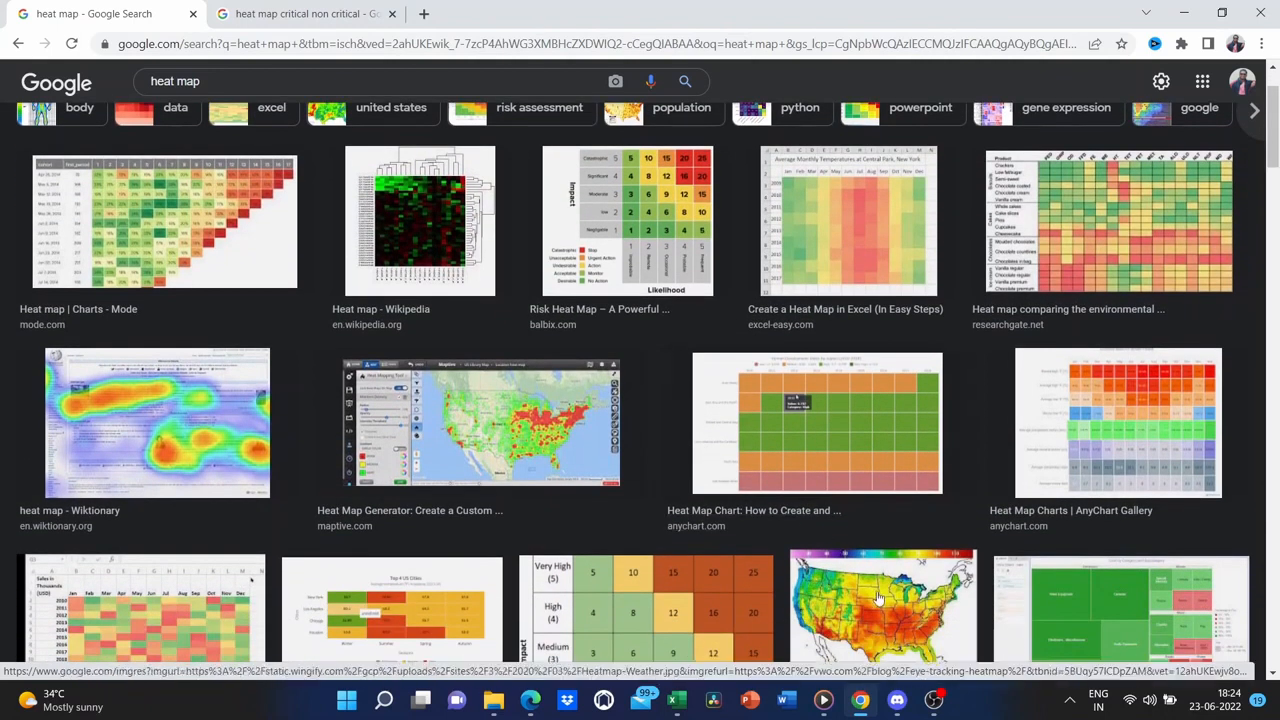
# - Open the United States high-temperature heat map image, examine its colors up close, and close the preview
pyautogui.click(824, 530)
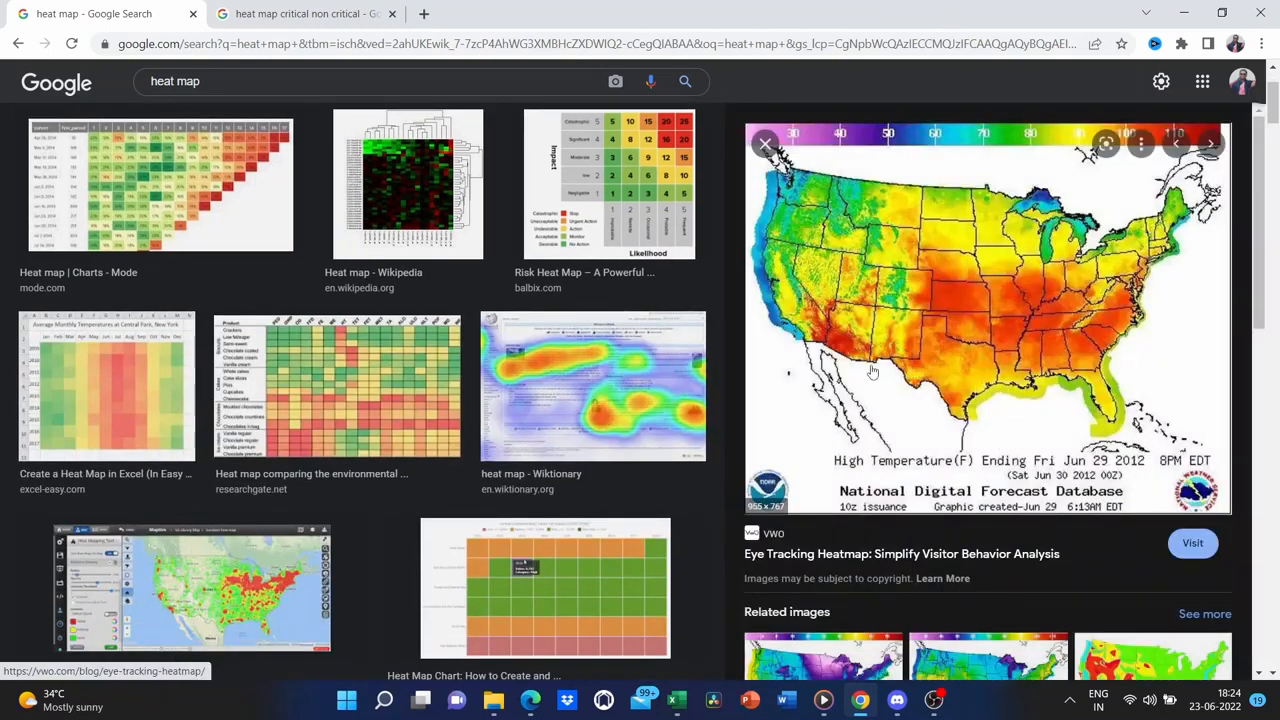
pyautogui.keyDown('ctrl'); pyautogui.scroll(5, 869, 373); pyautogui.keyUp('ctrl')
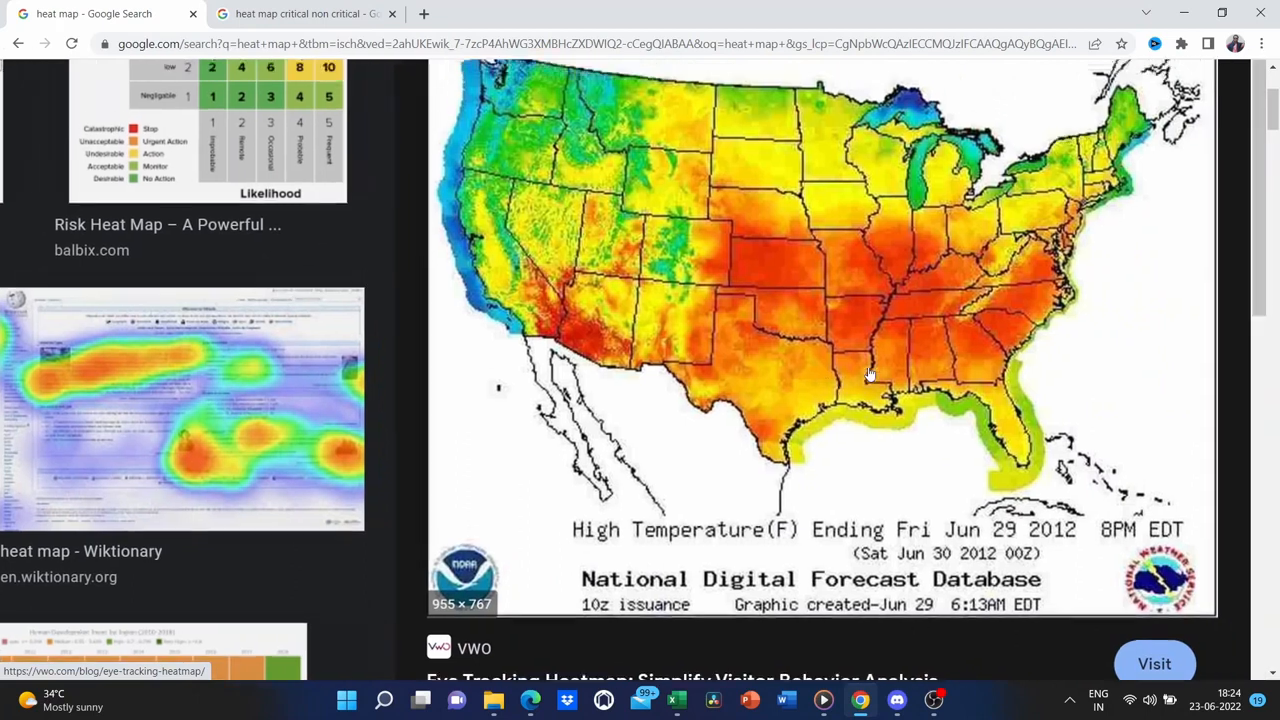
pyautogui.keyDown('ctrl'); pyautogui.scroll(-4, 920, 298); pyautogui.keyUp('ctrl')
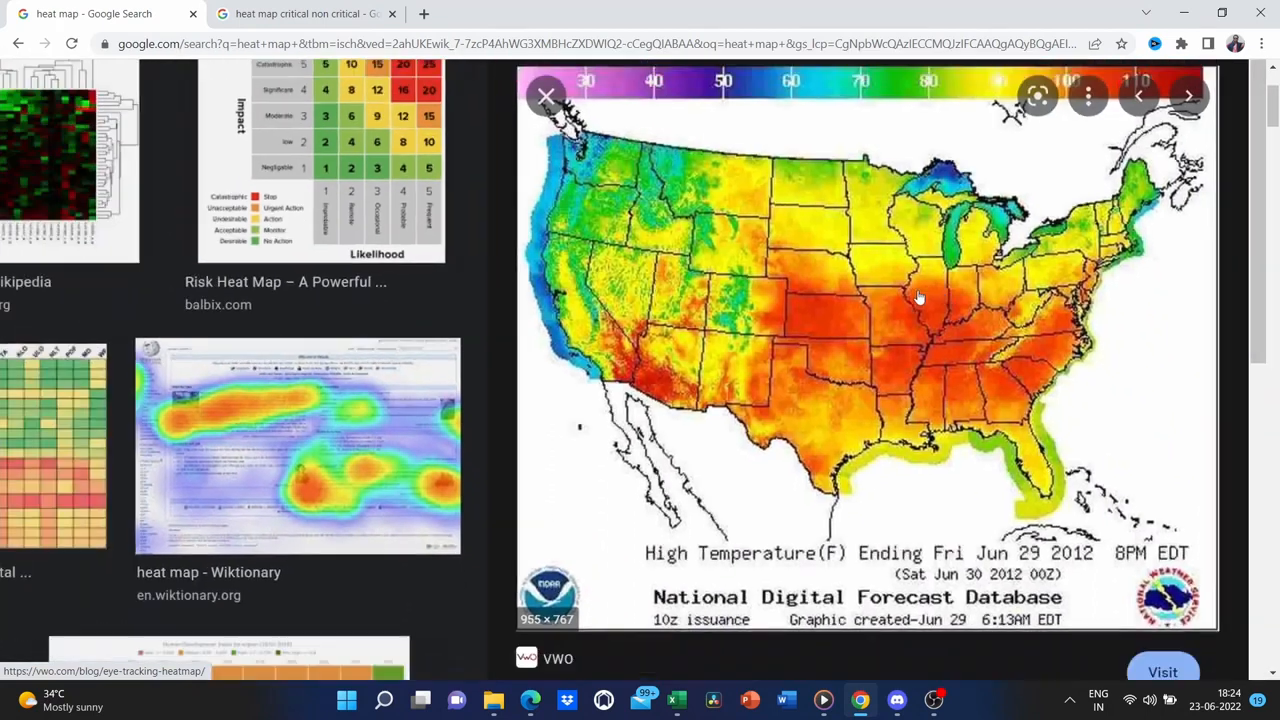
pyautogui.click(713, 141)
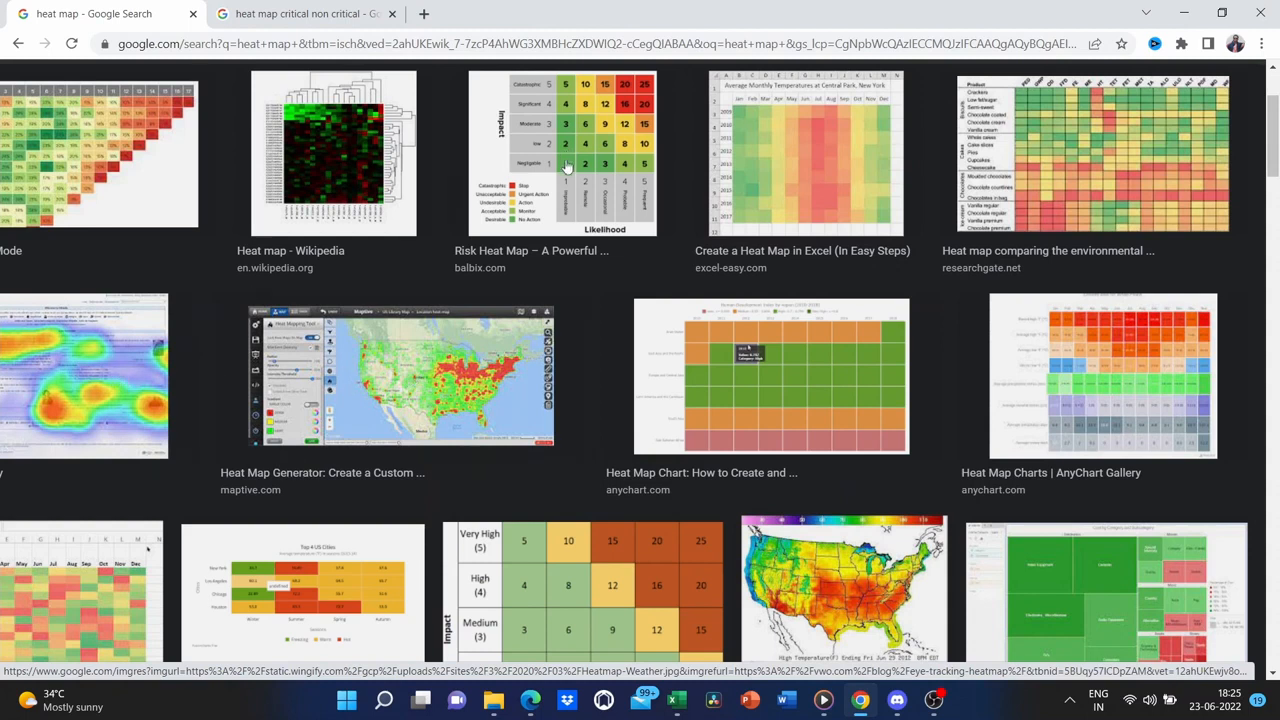
pyautogui.scroll(1, 588, 310)
pyautogui.scroll(-1, 760, 517)
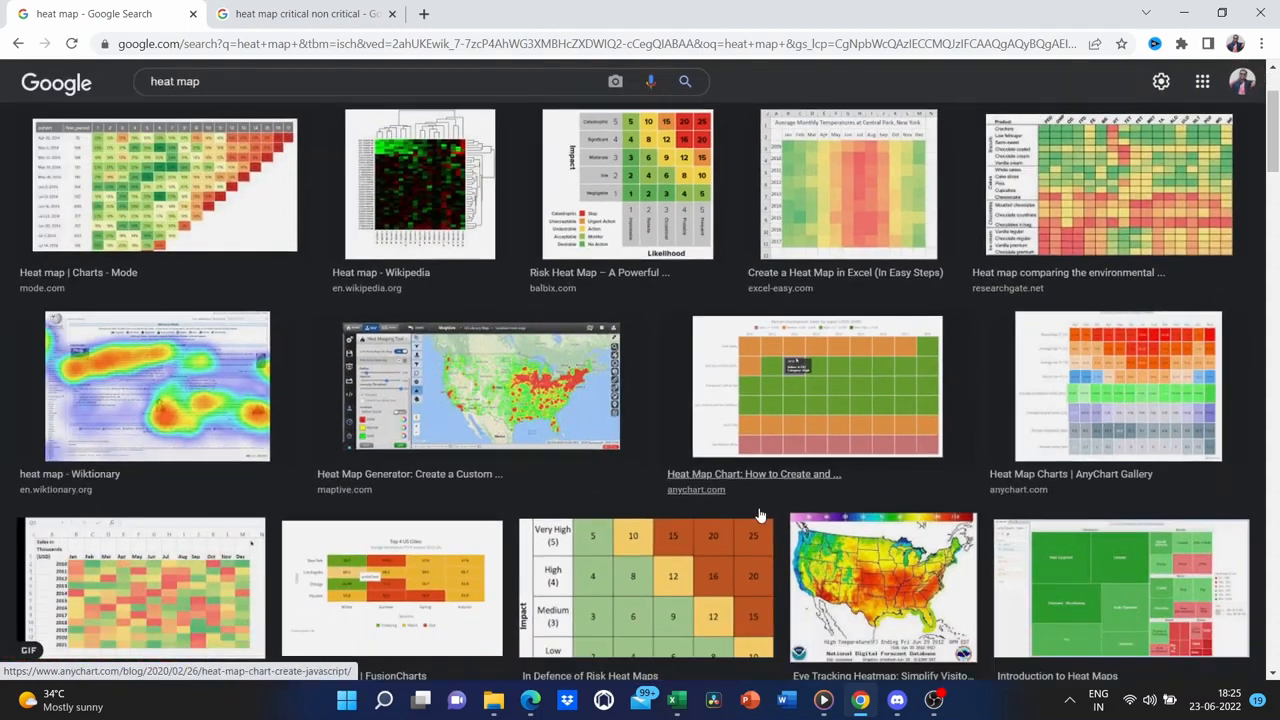
# - Examine the likelihood and consequence risk matrix in the "heat map critical non critical" image search
pyautogui.moveTo(823, 700)
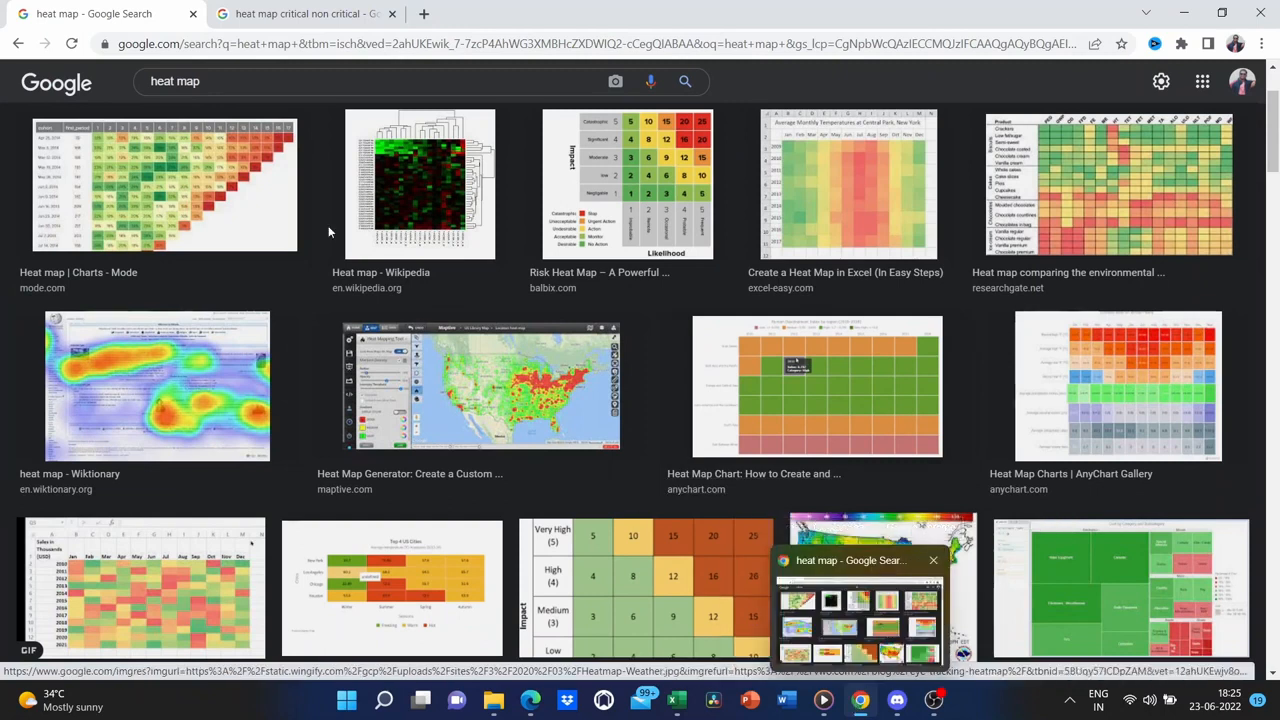
pyautogui.click(278, 8)
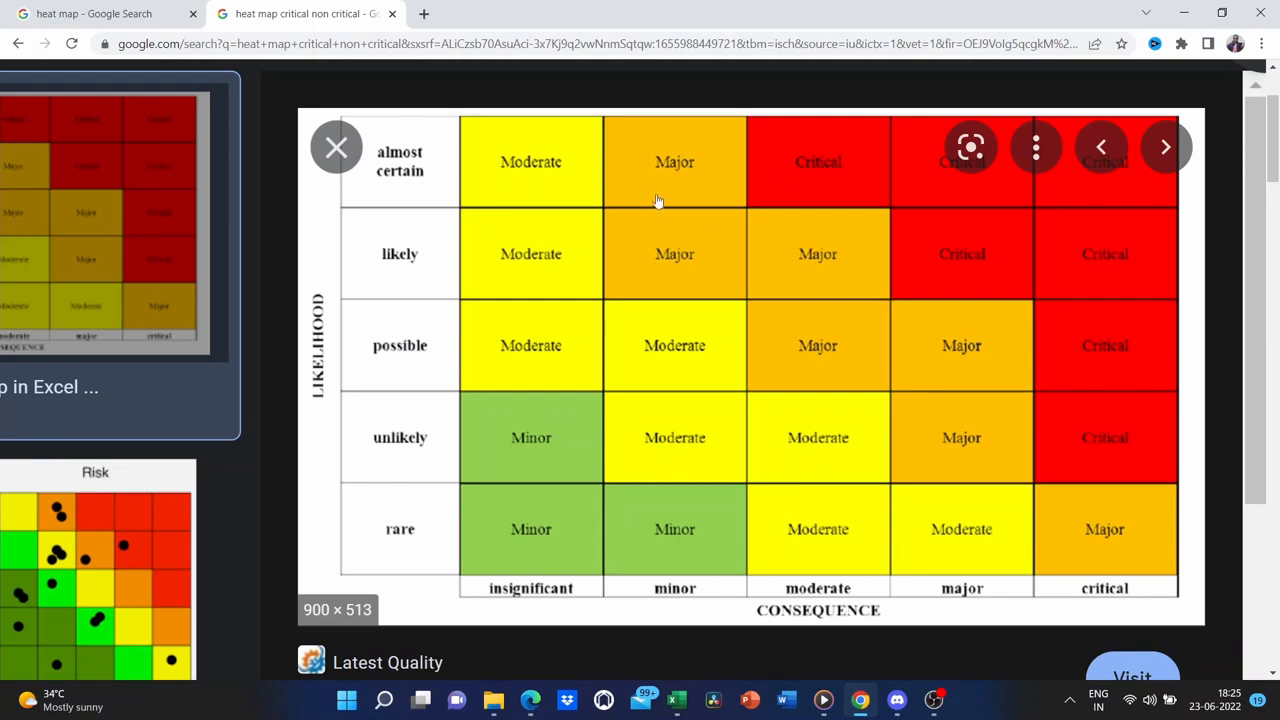
pyautogui.scroll(-4, 738, 344)
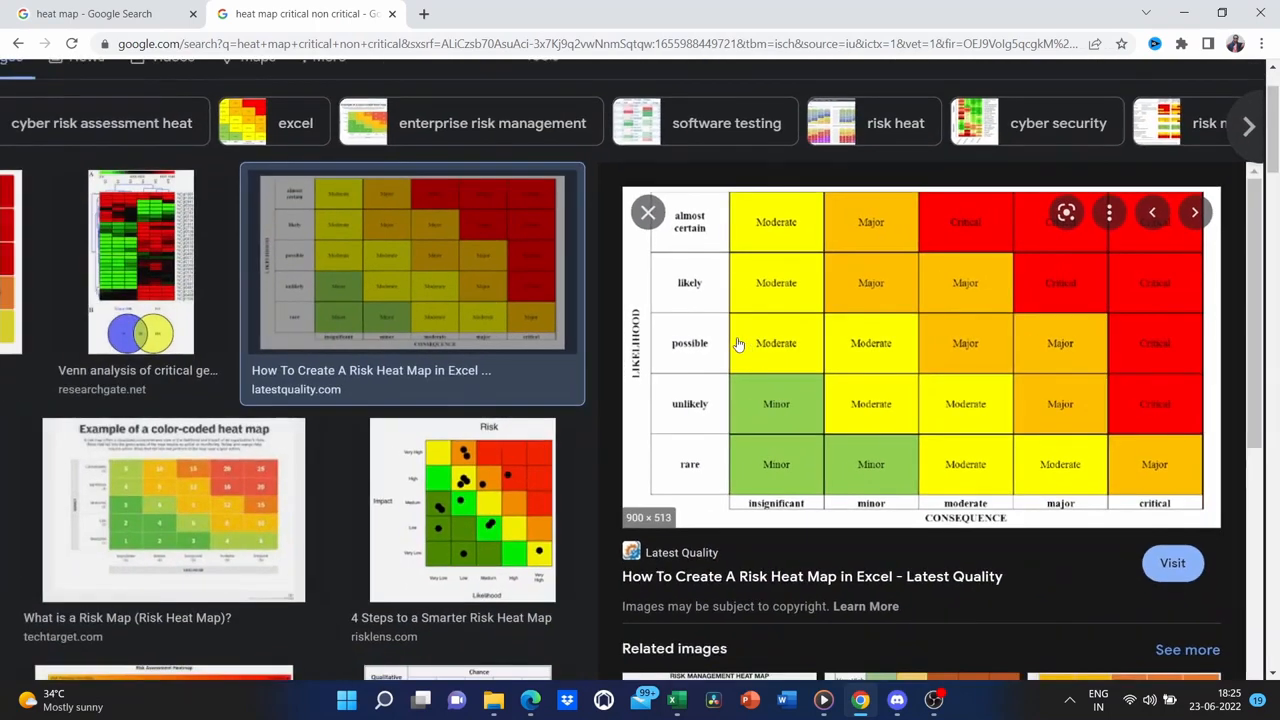
pyautogui.scroll(-2, 738, 344)
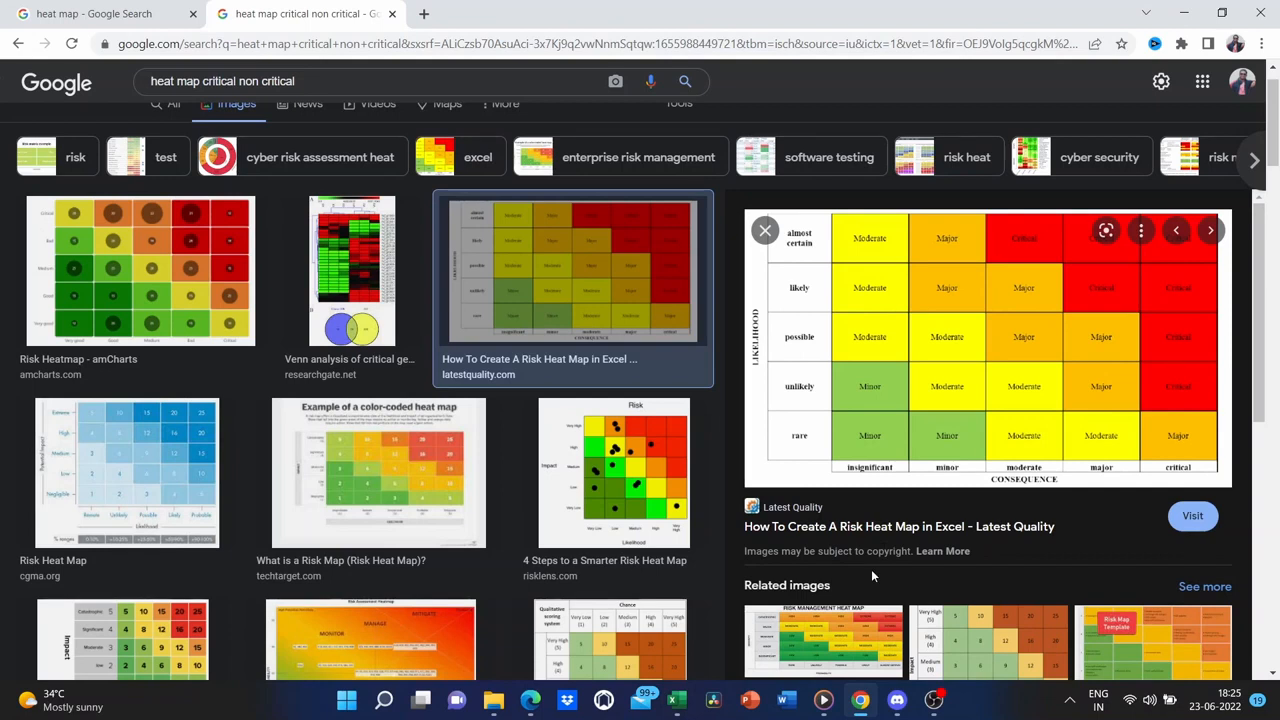
# - Switch back to the Heat Maps in Excel workbook and select the table body from B2 to J17
pyautogui.moveTo(684, 700)
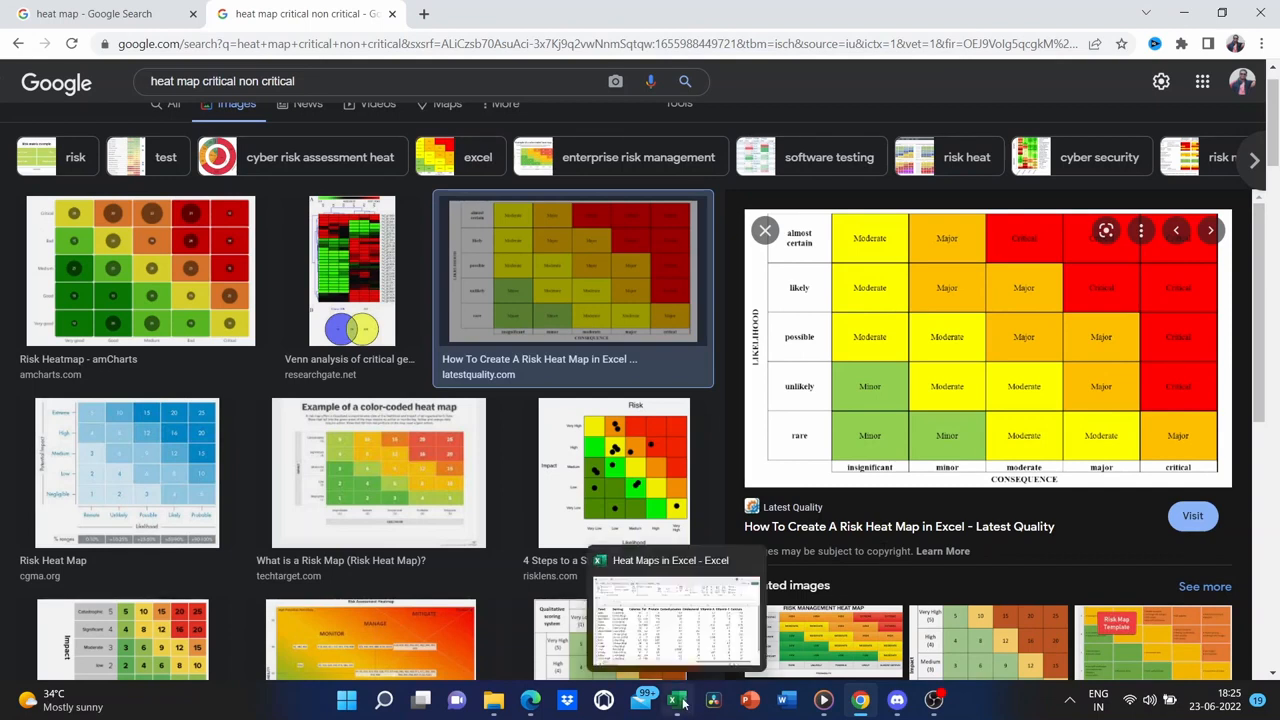
pyautogui.click(674, 632)
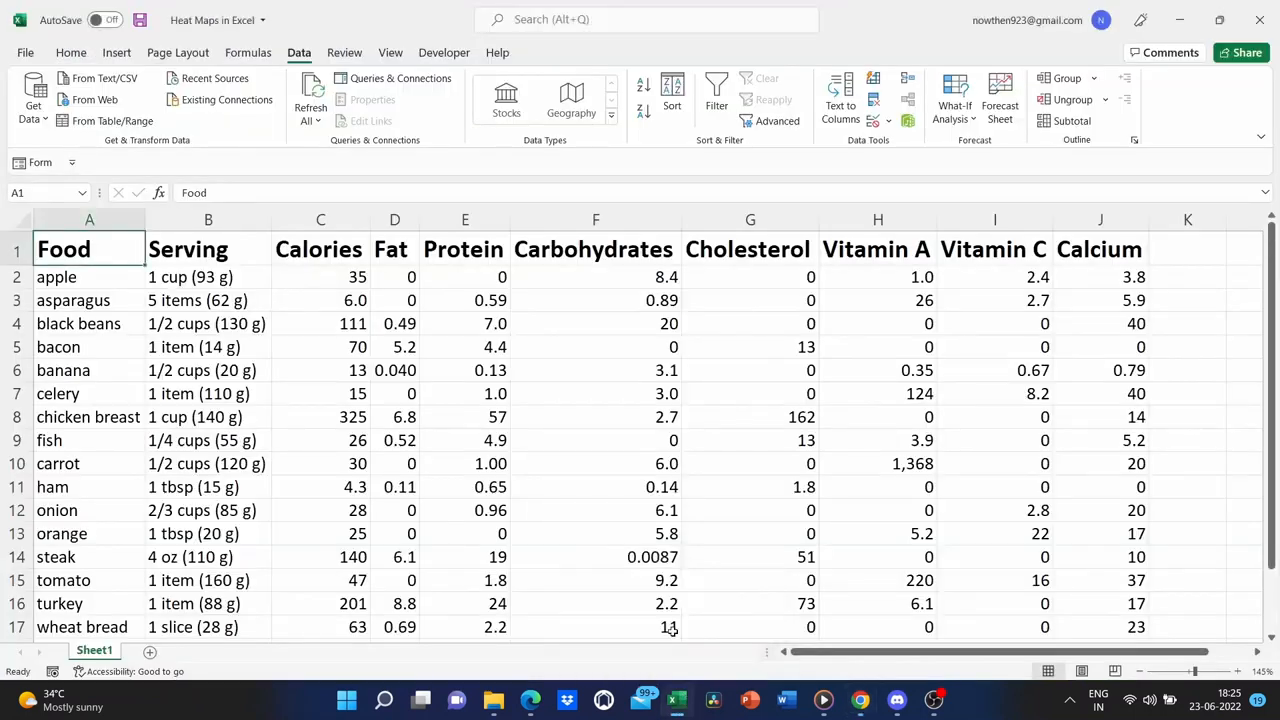
pyautogui.click(196, 279)
pyautogui.moveTo(196, 279); pyautogui.dragTo(1096, 455)
pyautogui.scroll(3, 829, 557)
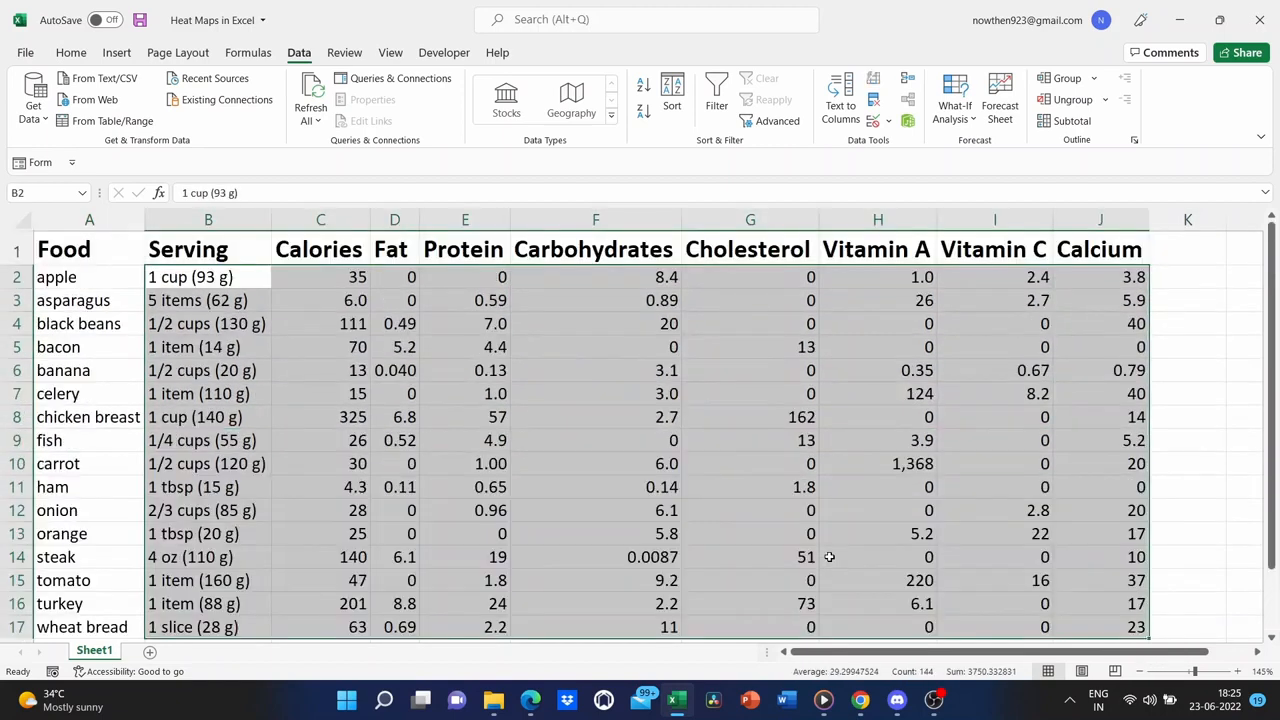
# - Apply the Green - Yellow - Red color scale to all the nutrient values in C2:J17 with conditional formatting
pyautogui.click(310, 279)
pyautogui.moveTo(310, 279); pyautogui.dragTo(1125, 498)
pyautogui.scroll(2, 796, 427)
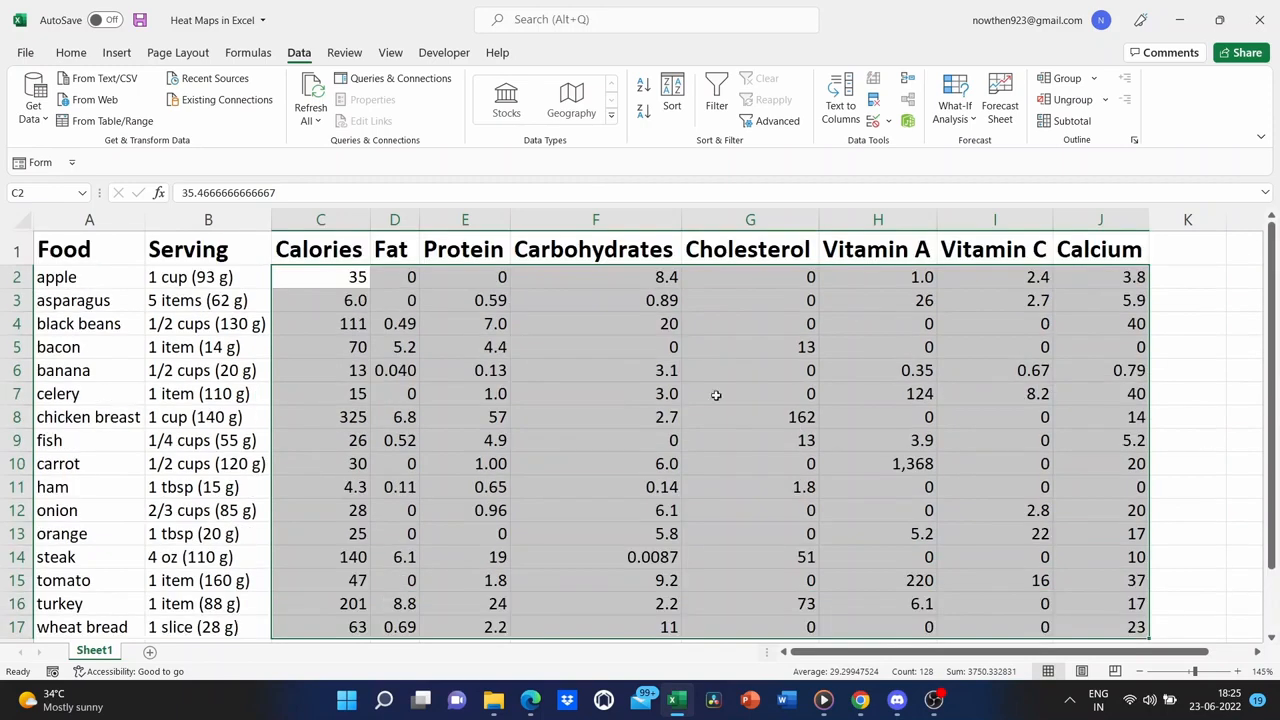
pyautogui.click(73, 55)
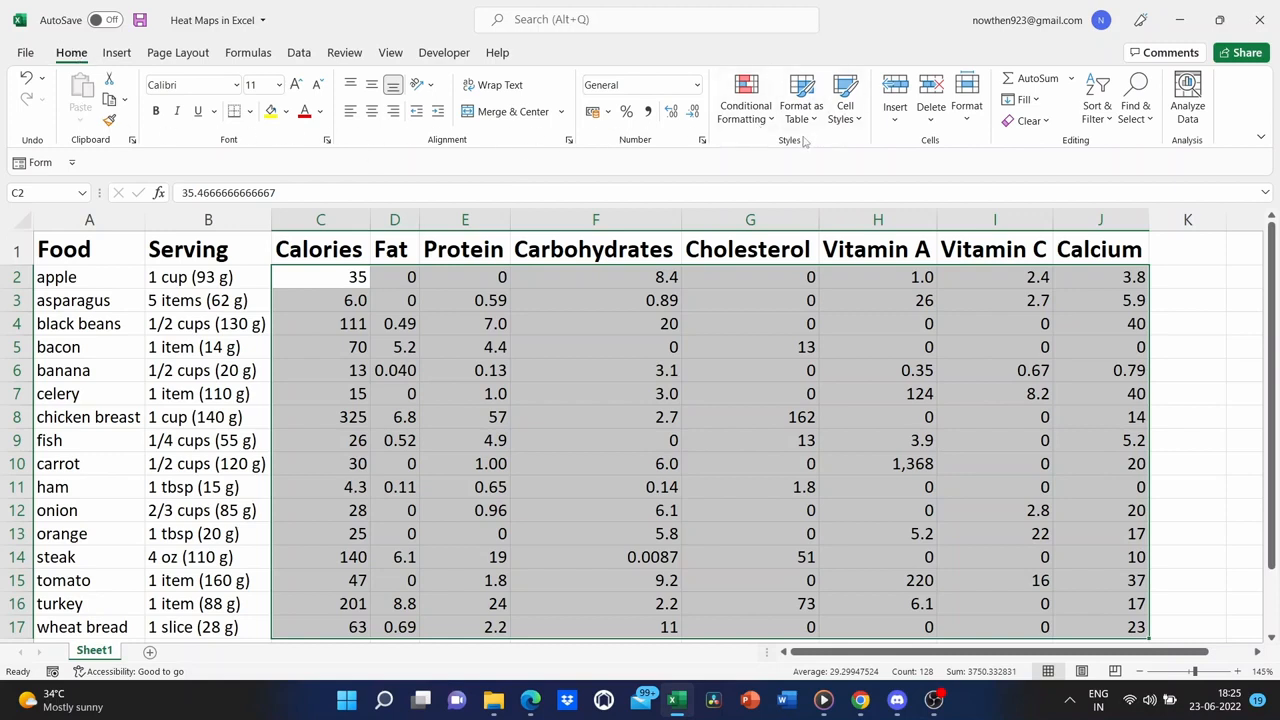
pyautogui.click(745, 97)
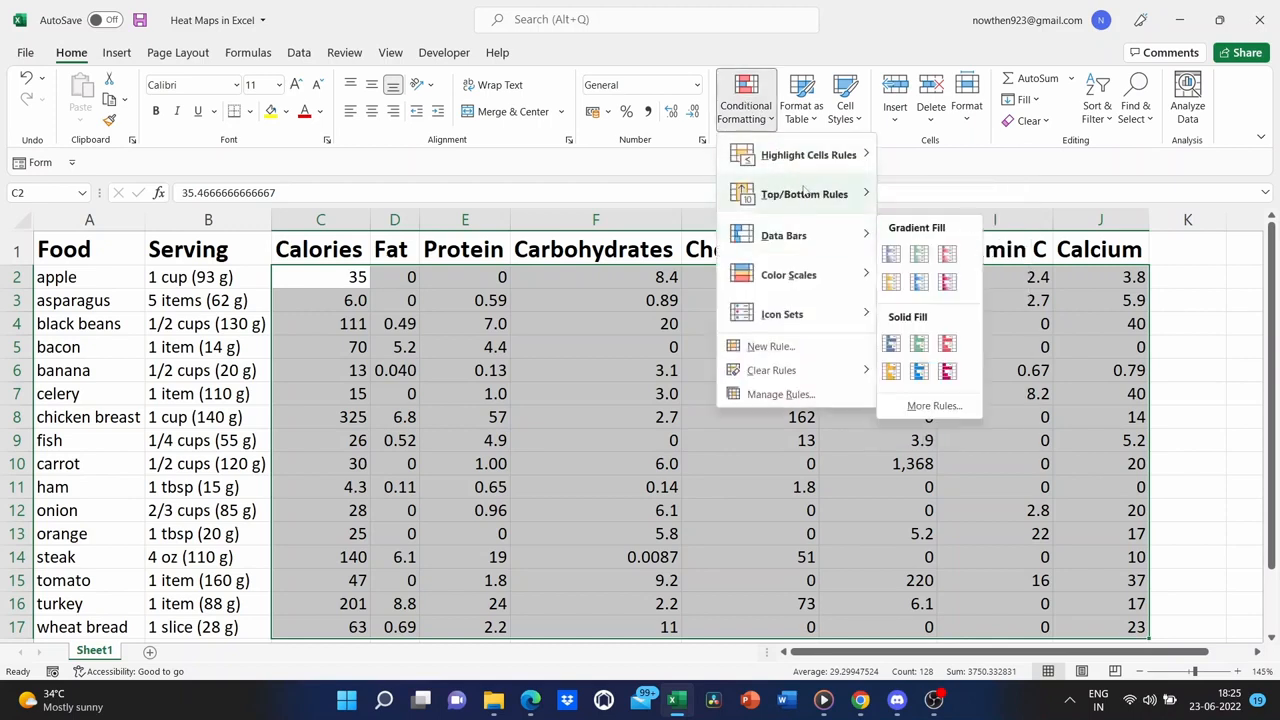
pyautogui.moveTo(811, 283)
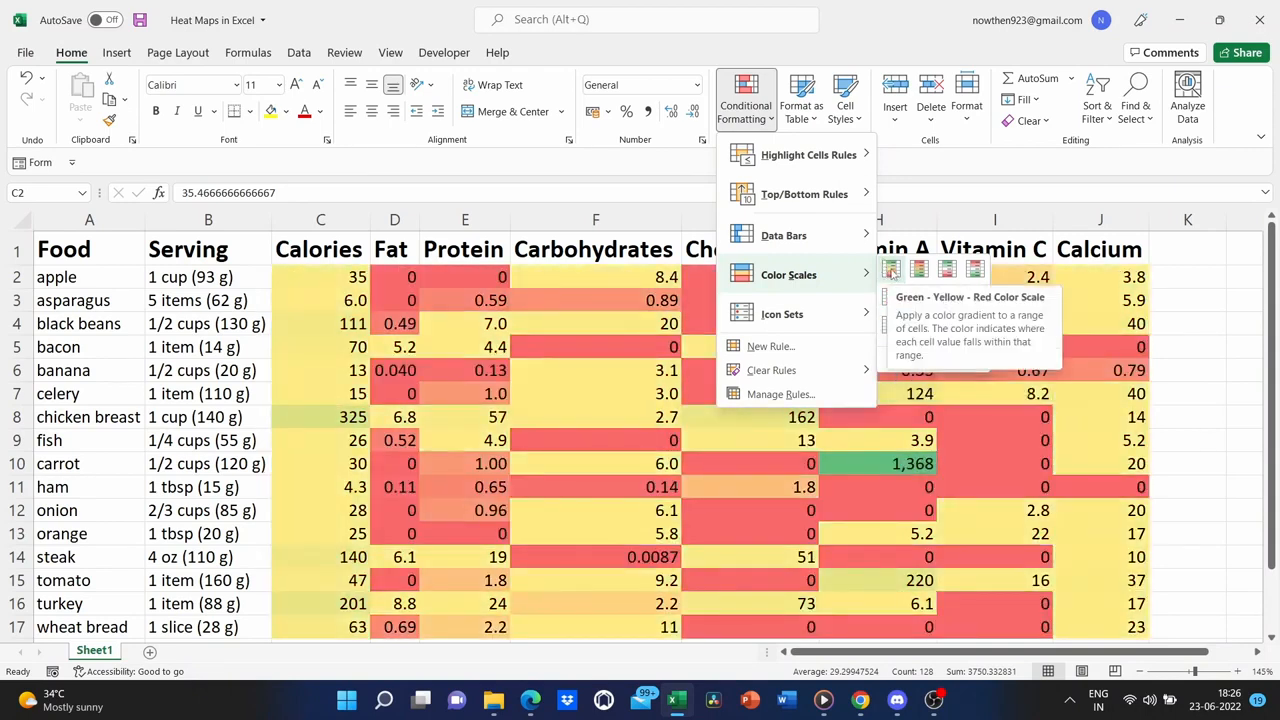
pyautogui.click(890, 270)
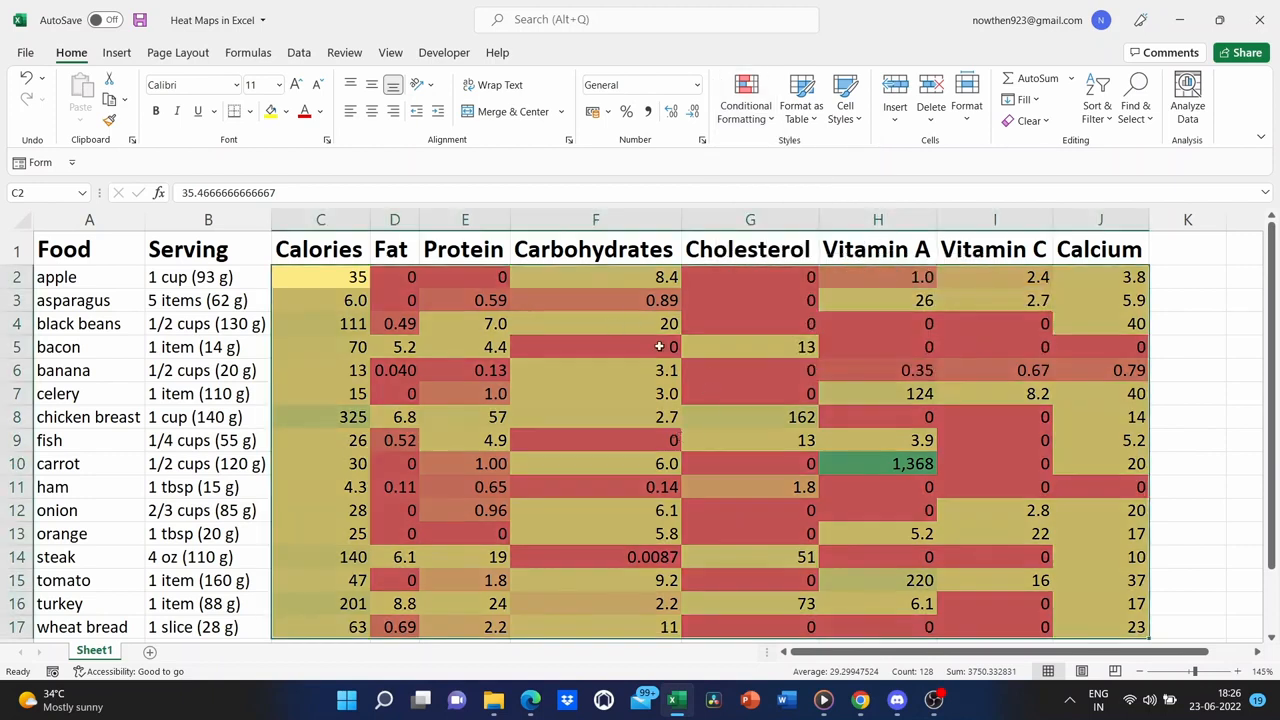
# - Examine how the color scale shades low, middle and high values across the nutrient columns
pyautogui.click(710, 350)
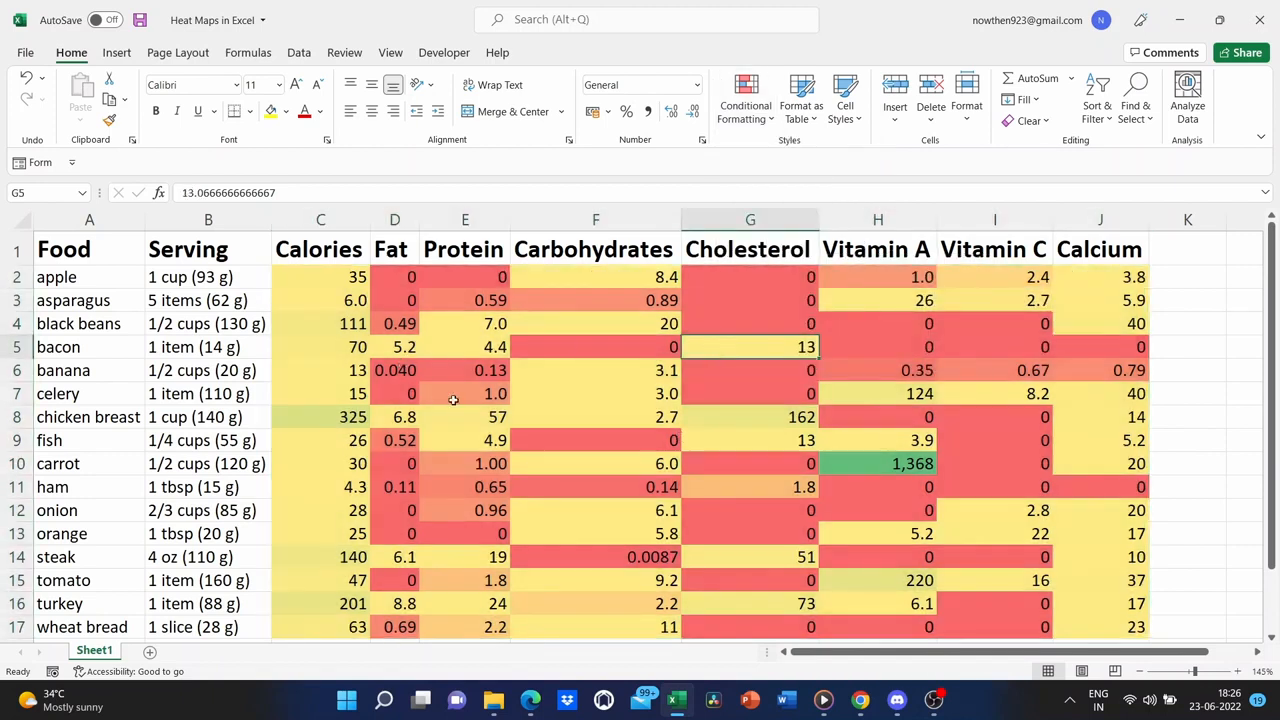
pyautogui.scroll(-1, 453, 400)
pyautogui.scroll(1, 453, 400)
pyautogui.scroll(-1, 453, 400)
pyautogui.click(798, 280)
pyautogui.click(479, 279)
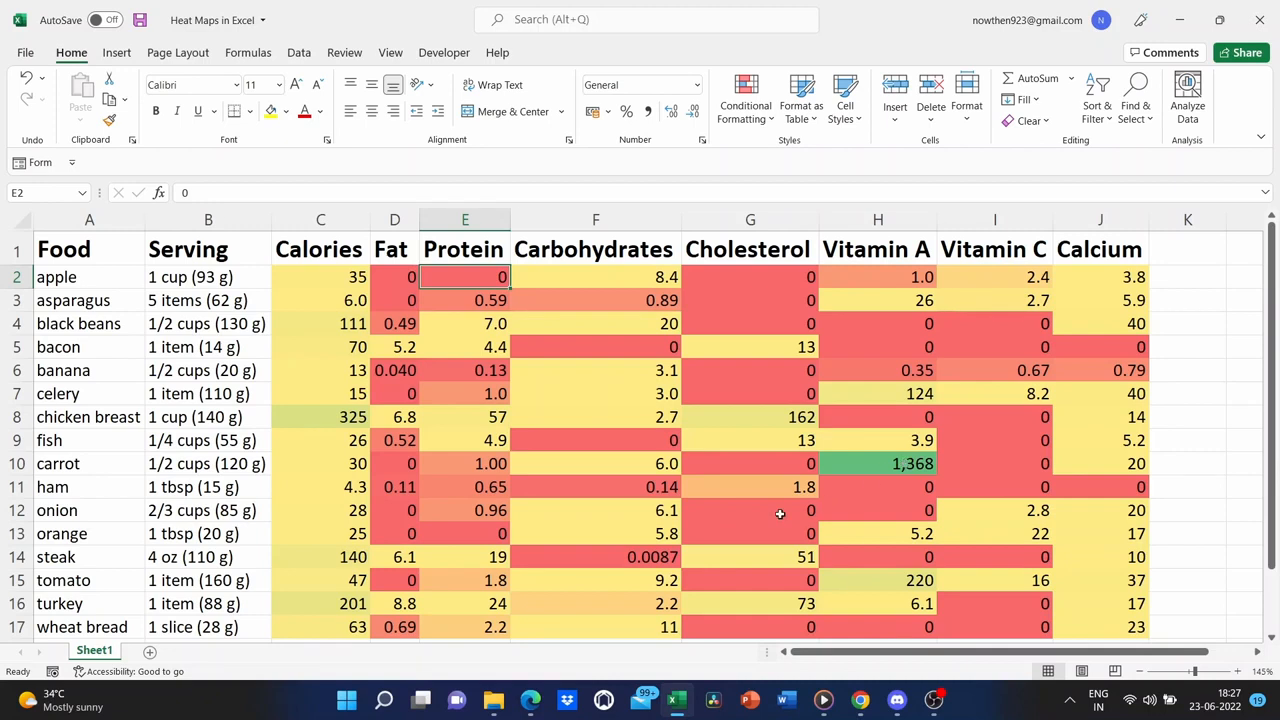
pyautogui.click(903, 465)
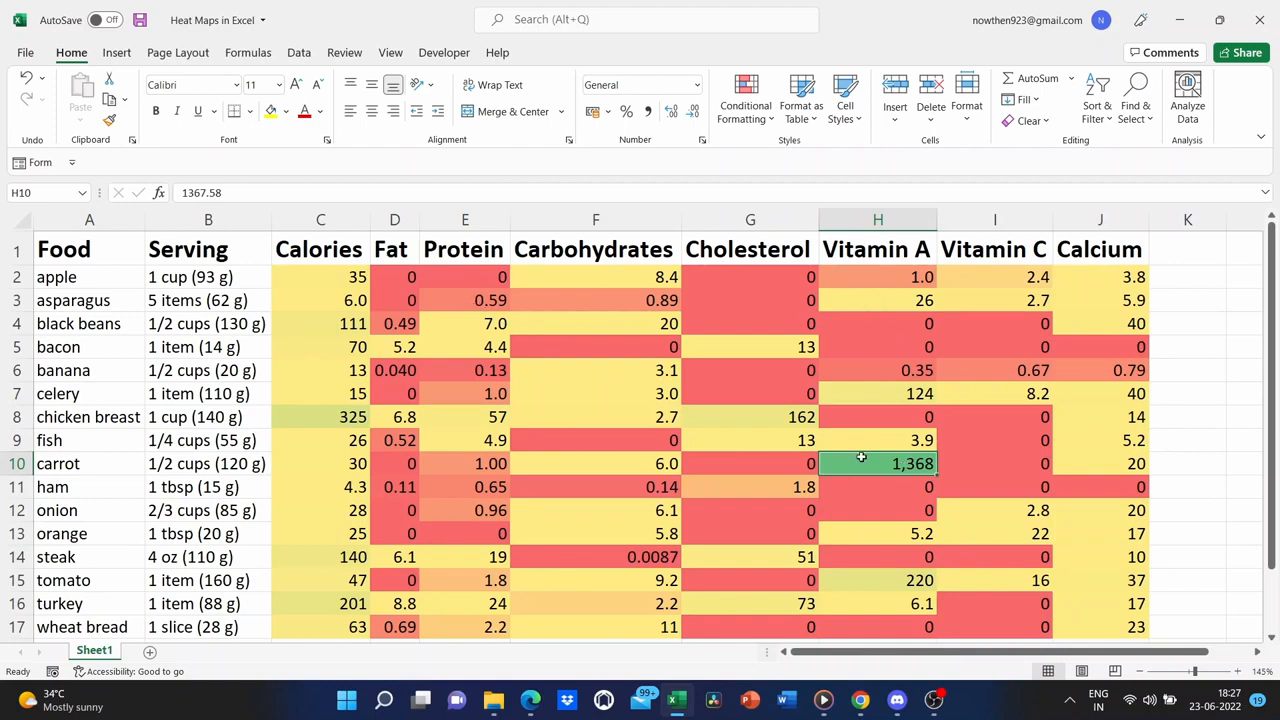
pyautogui.click(880, 289)
pyautogui.click(880, 298)
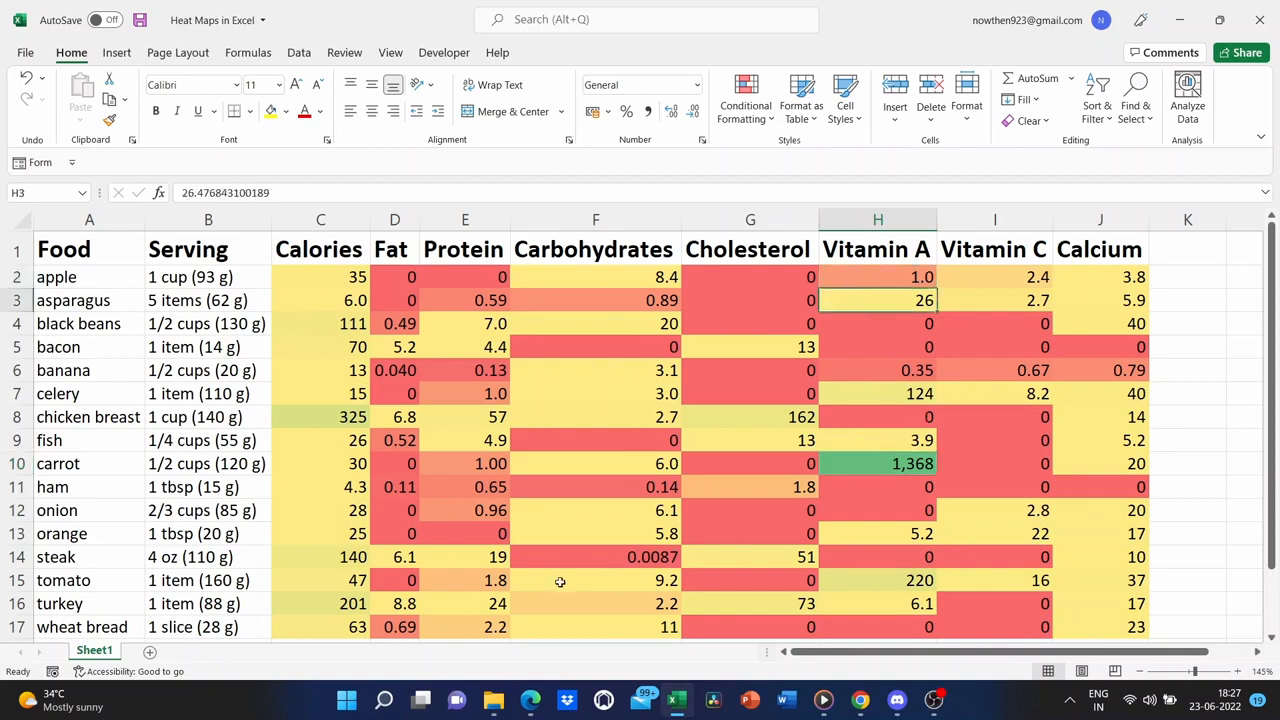
# - Undo the color scale applied to the whole nutrient range and clear the selection
pyautogui.click(875, 489)
pyautogui.hotkey('ctrl', 'z')
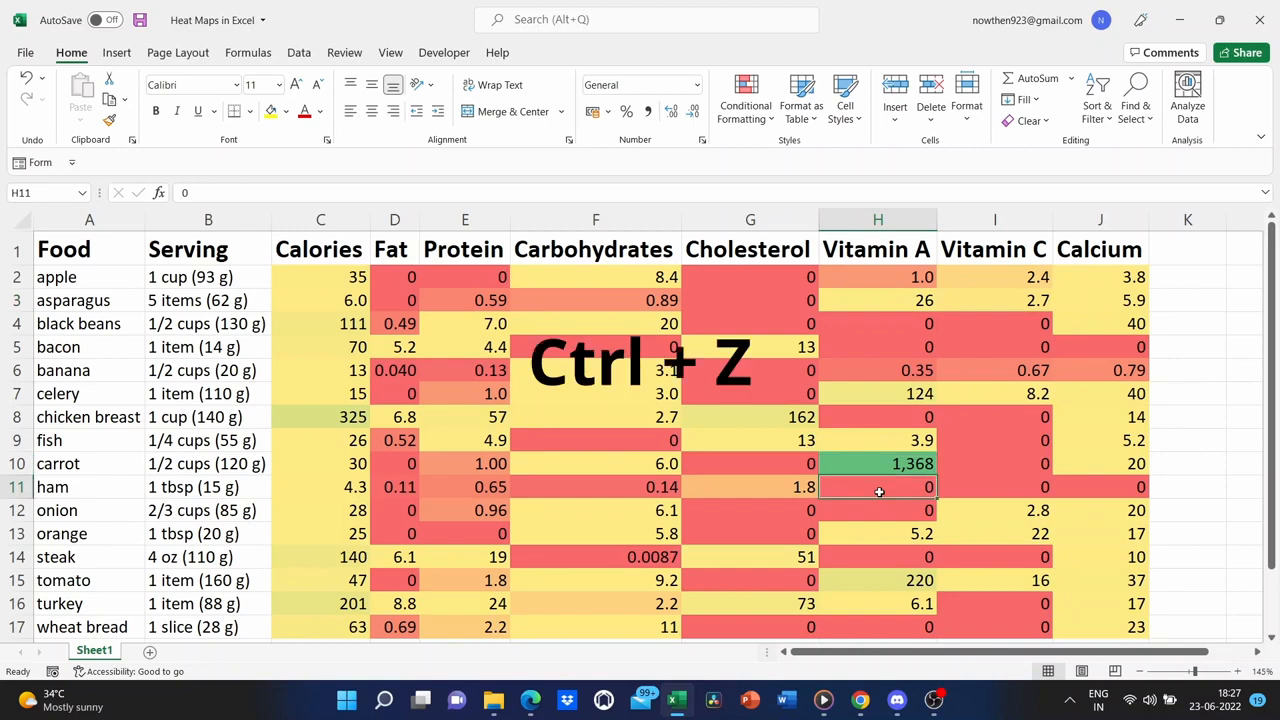
pyautogui.hotkey('ctrl', 'z')
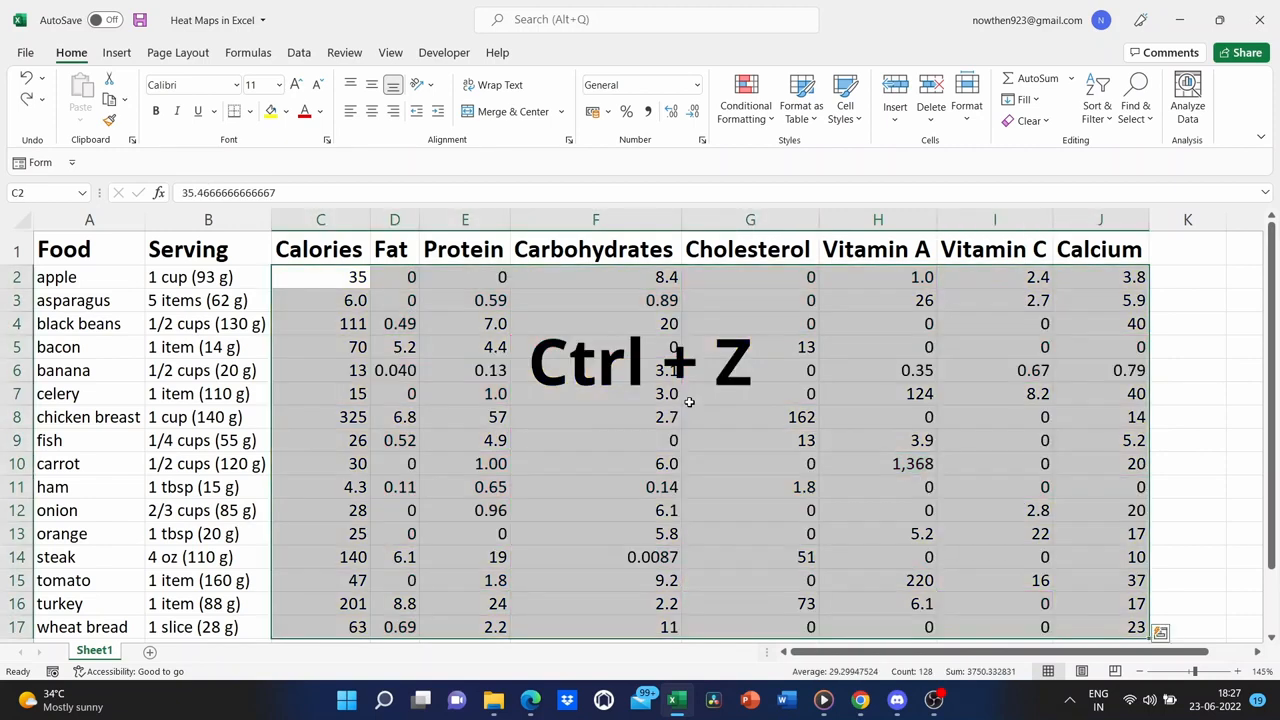
pyautogui.click(843, 416)
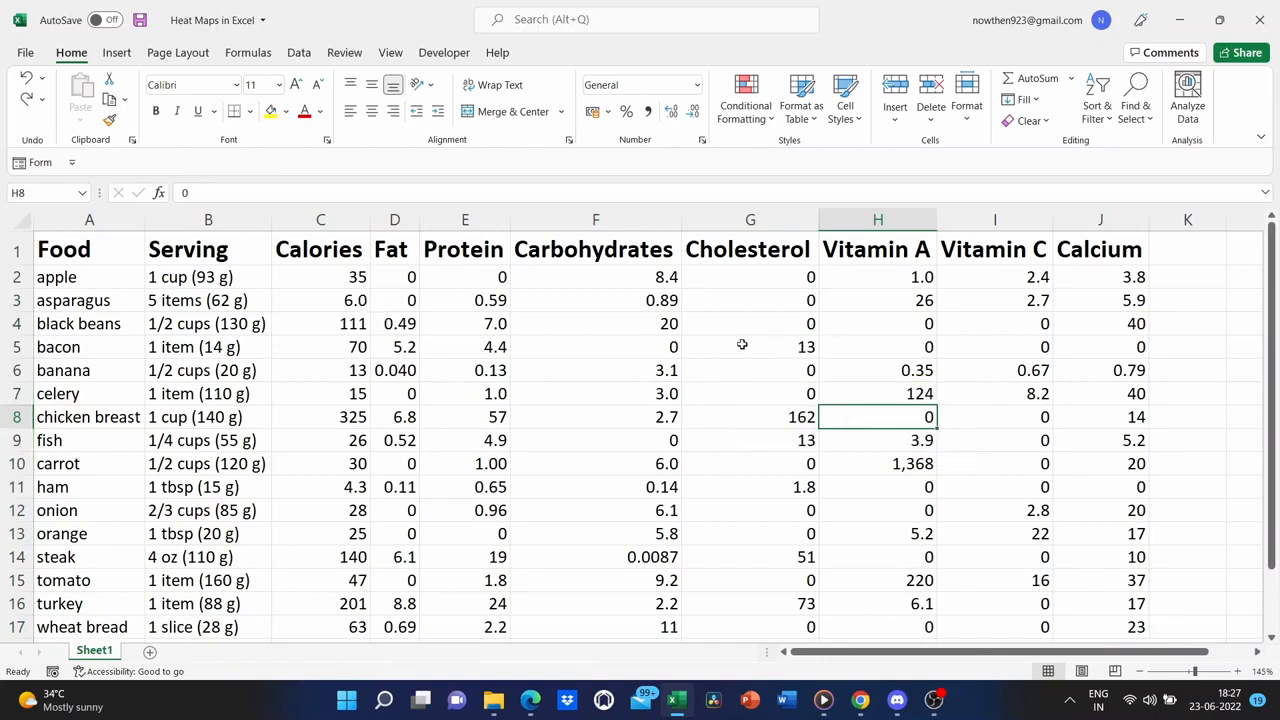
# - Apply the Green - Yellow - Red color scale to only the Calories values in C2:C17
pyautogui.moveTo(309, 277); pyautogui.dragTo(344, 628)
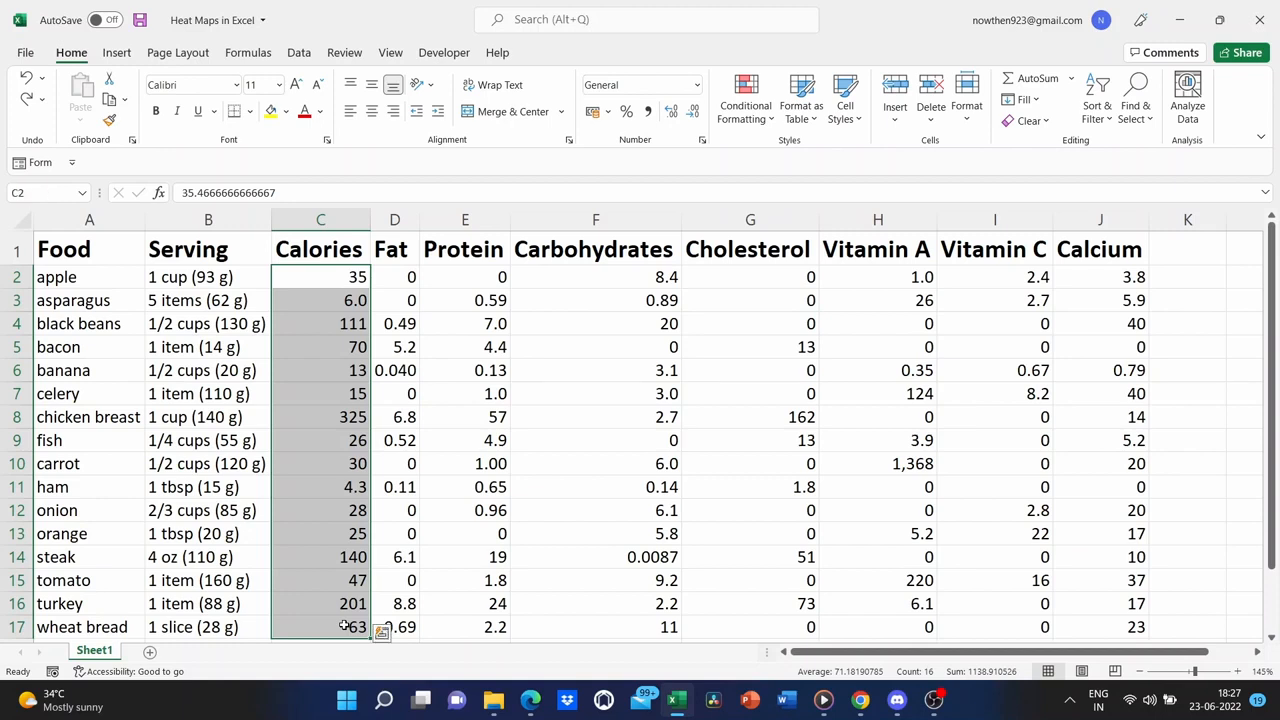
pyautogui.scroll(-1, 443, 595)
pyautogui.scroll(1, 443, 595)
pyautogui.click(737, 93)
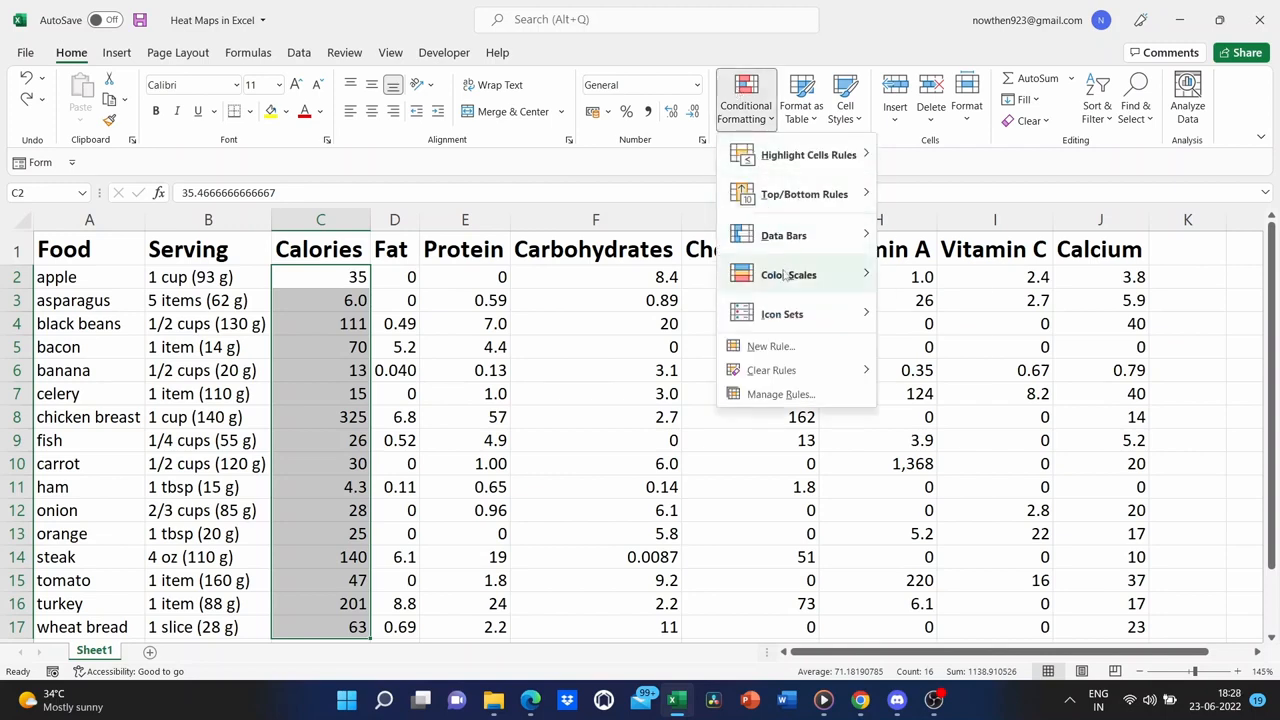
pyautogui.moveTo(787, 277)
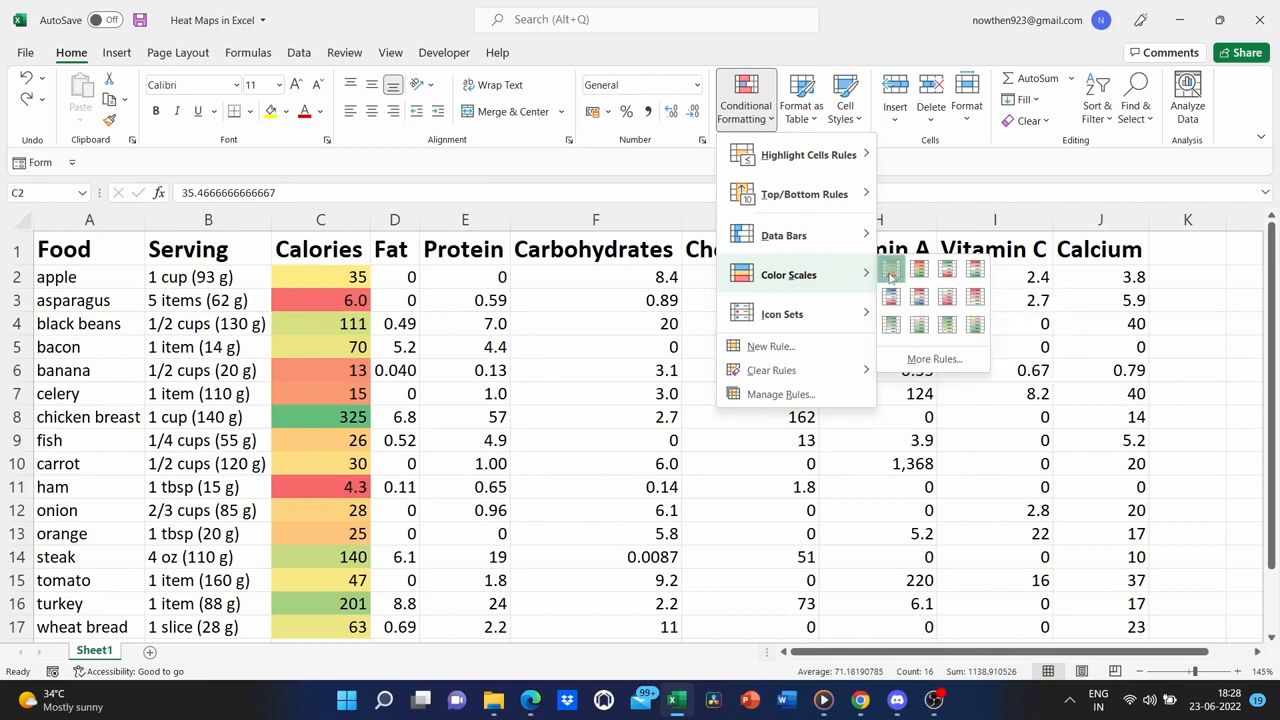
pyautogui.click(889, 272)
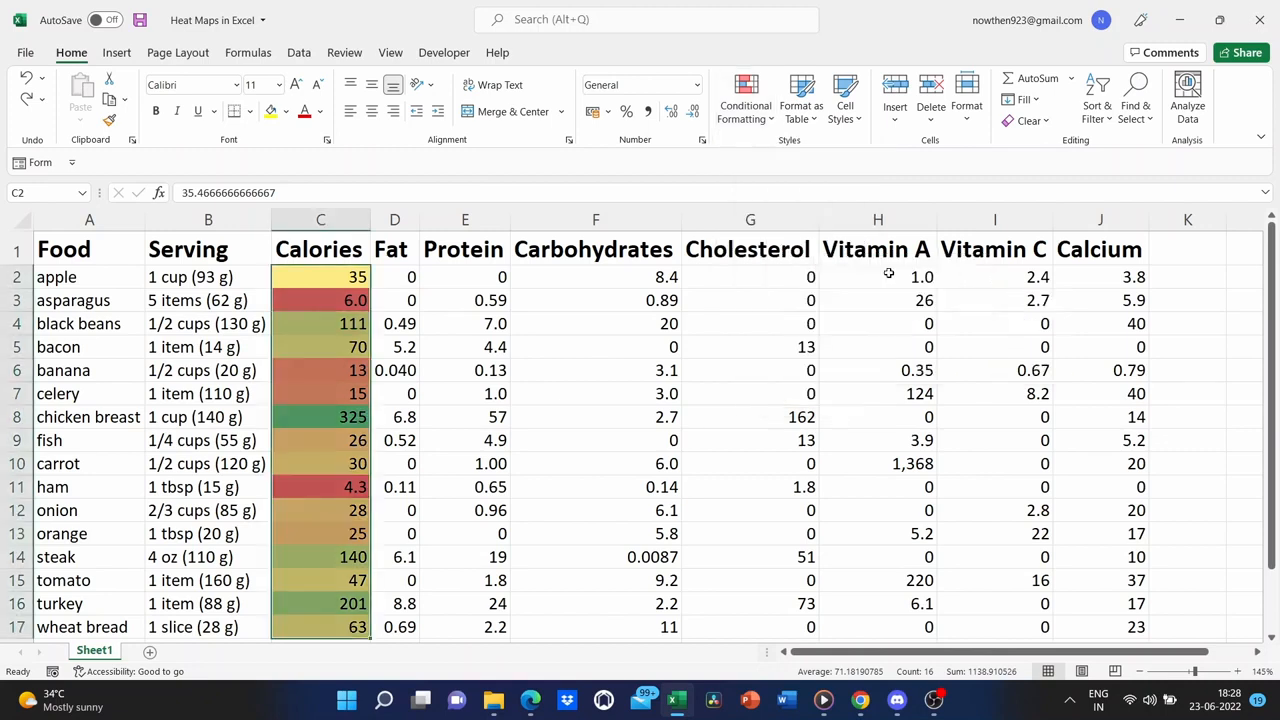
# - Compare how the color scale shades the chicken breast and asparagus values in the Calories column
pyautogui.click(381, 420)
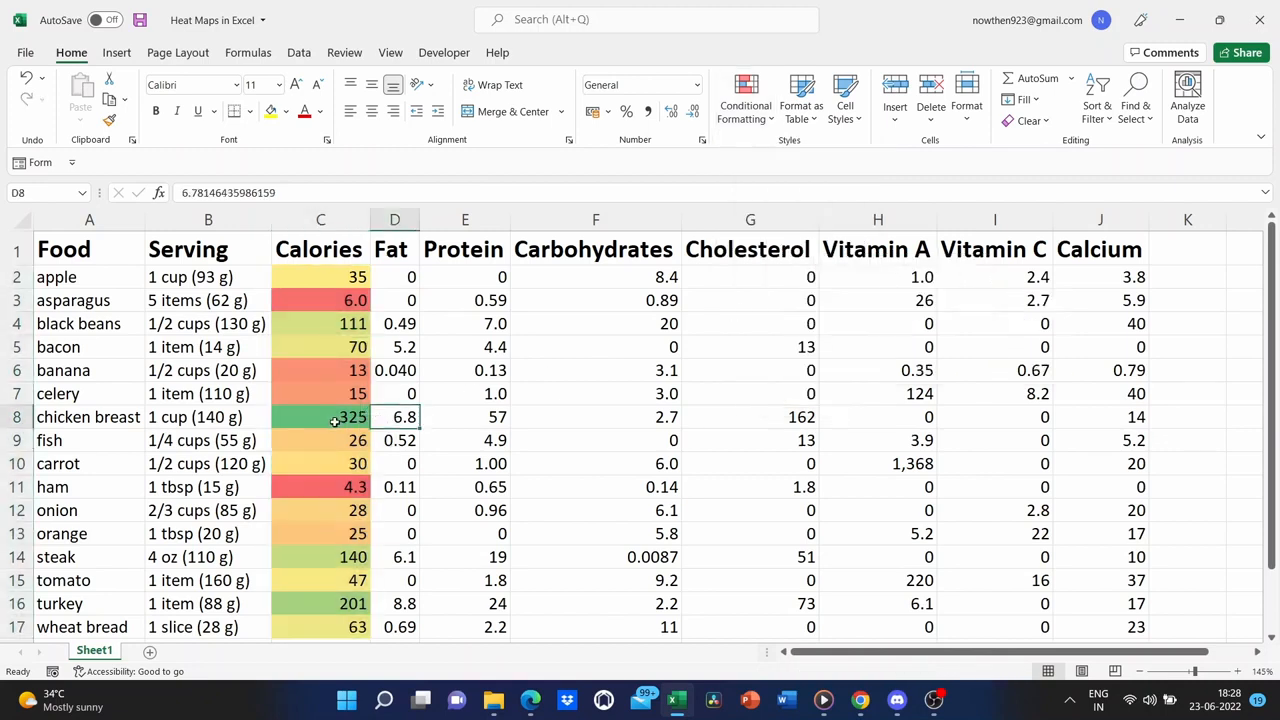
pyautogui.click(335, 421)
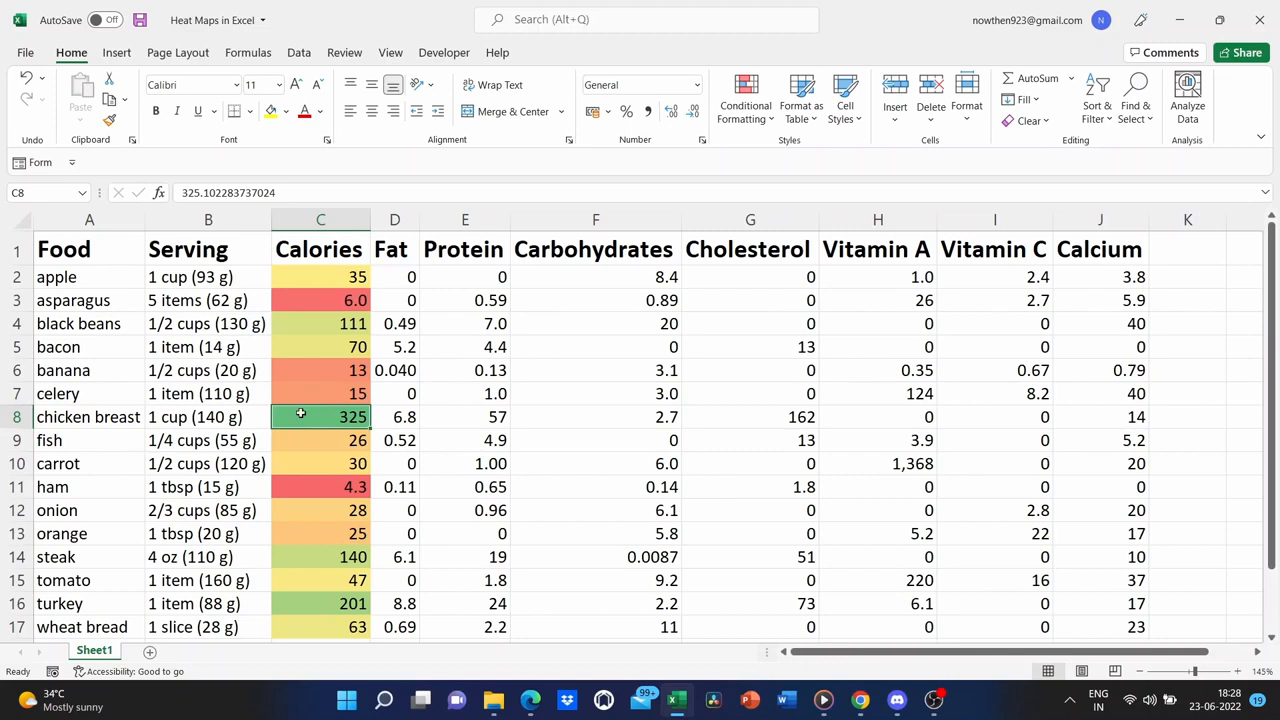
pyautogui.click(322, 304)
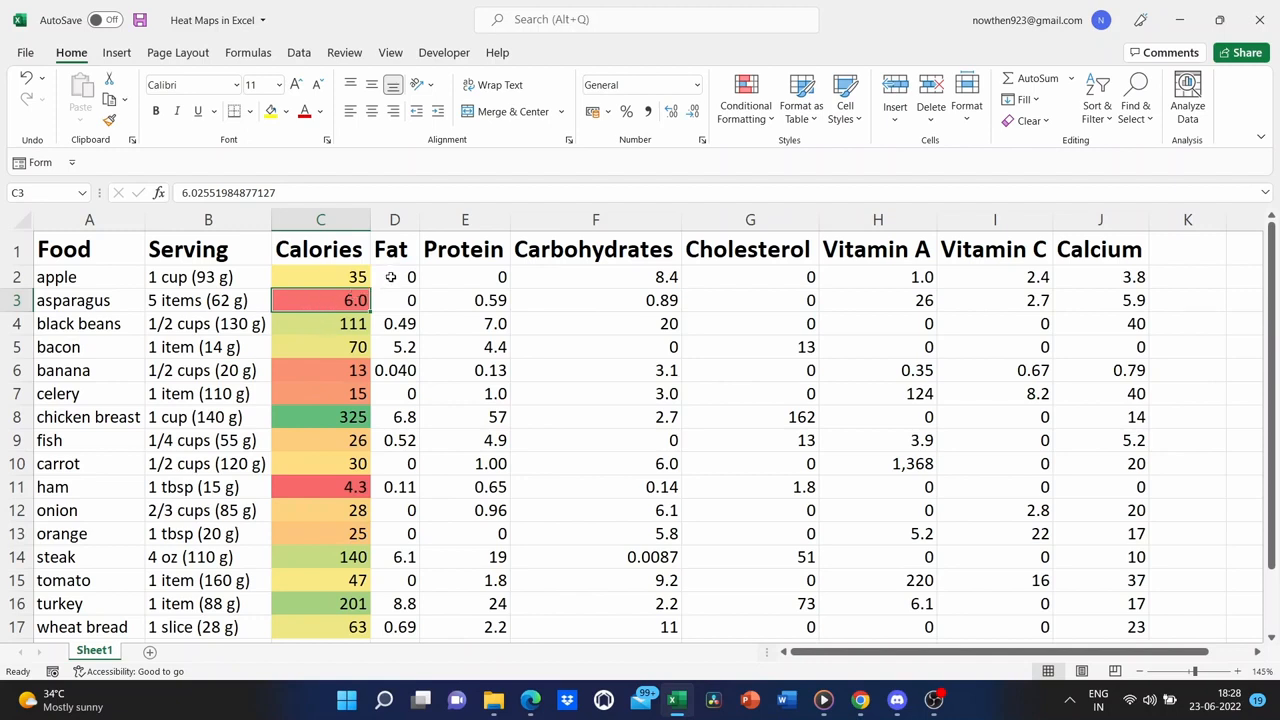
# - Apply the Green - Yellow - Red color scale to the Fat values in D2:D17 with conditional formatting
pyautogui.moveTo(390, 277); pyautogui.dragTo(401, 574)
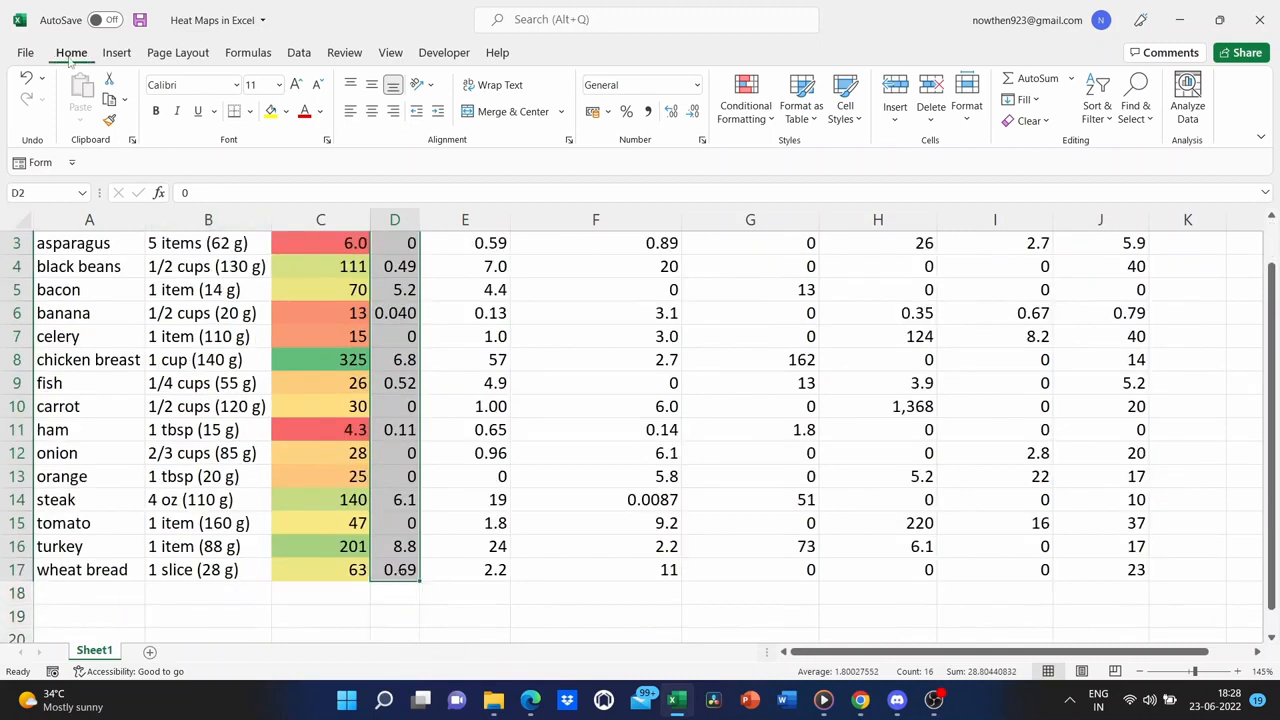
pyautogui.click(744, 92)
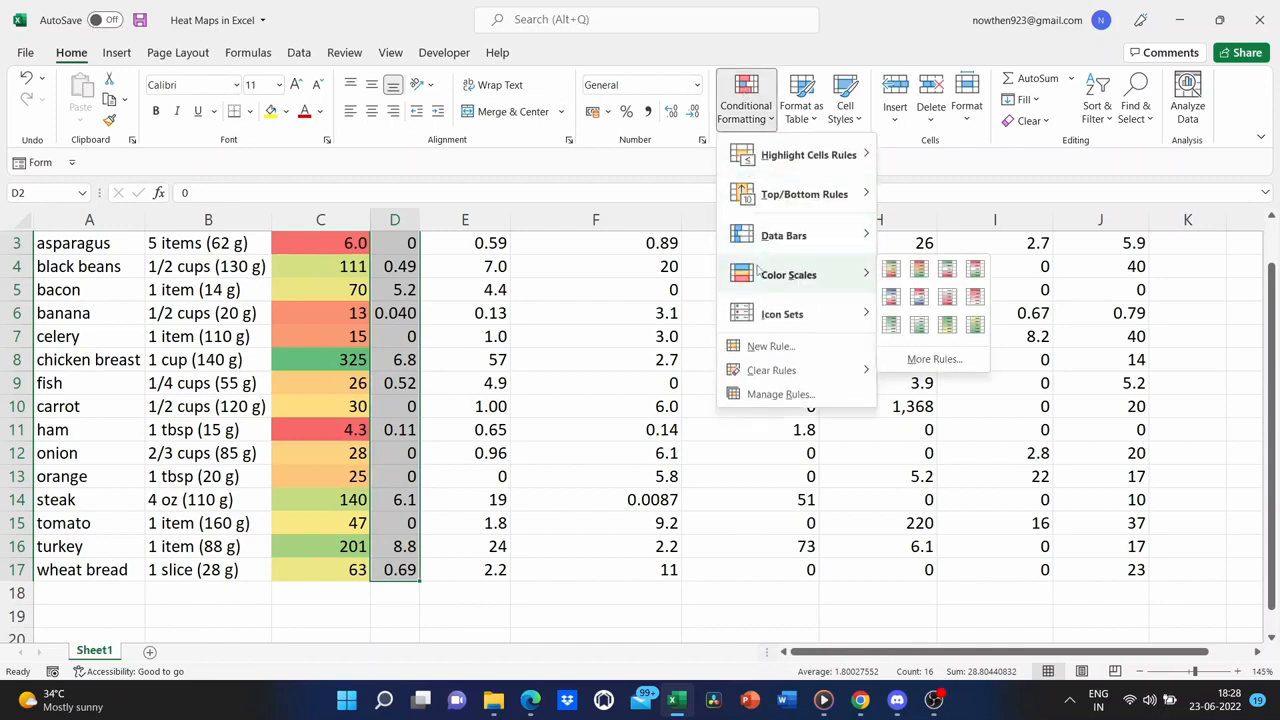
pyautogui.click(890, 269)
pyautogui.scroll(1, 466, 311)
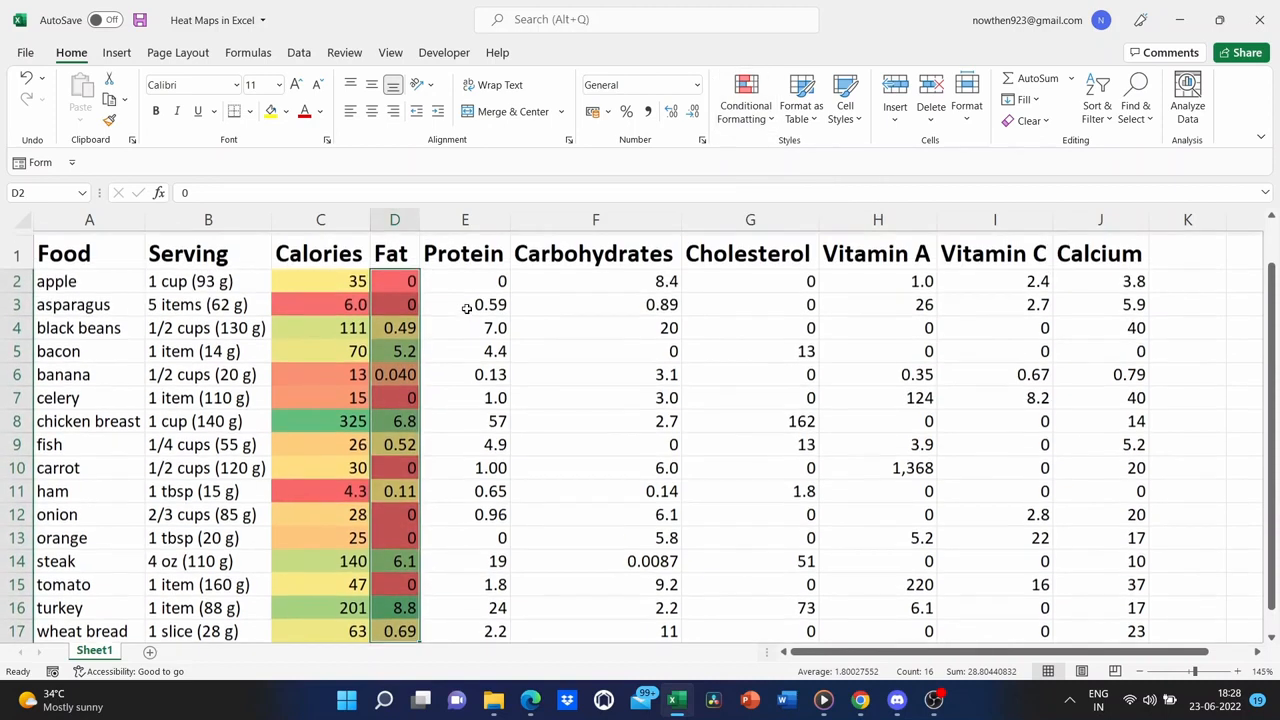
# - Apply the Green - Yellow - Red color scale to the Protein values in E2:E17 with conditional formatting
pyautogui.moveTo(463, 283); pyautogui.dragTo(490, 566)
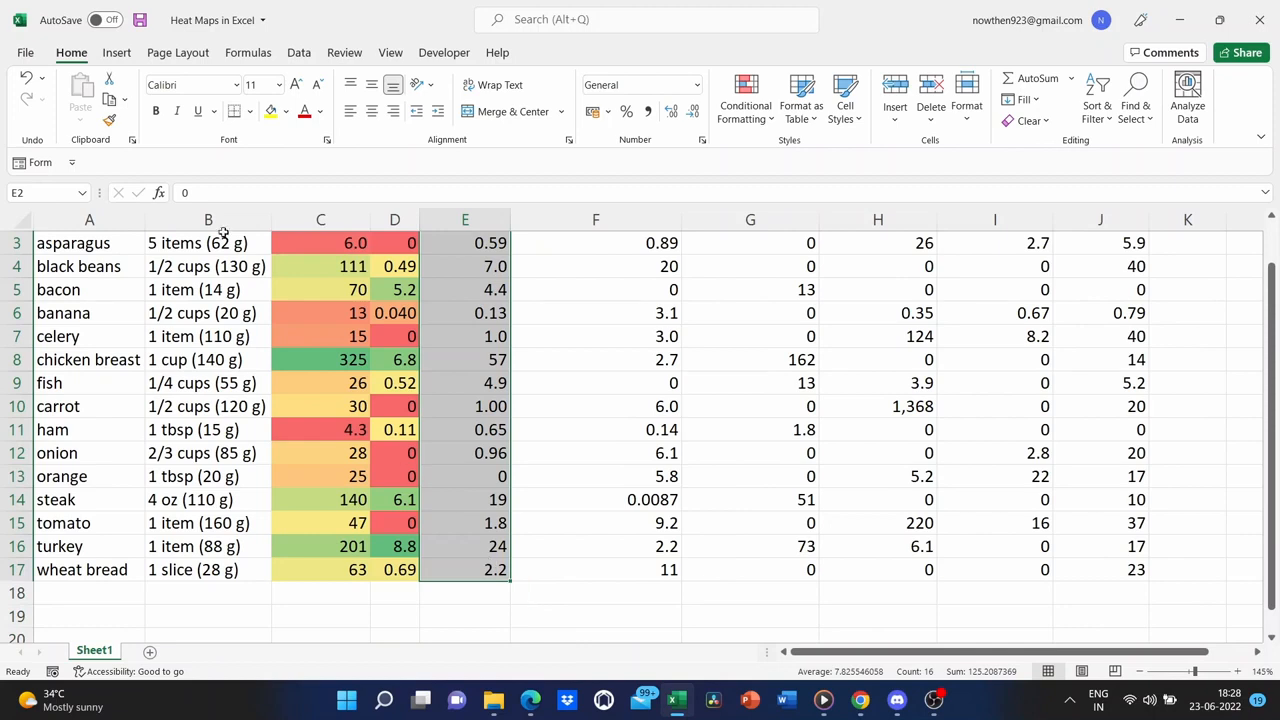
pyautogui.click(744, 100)
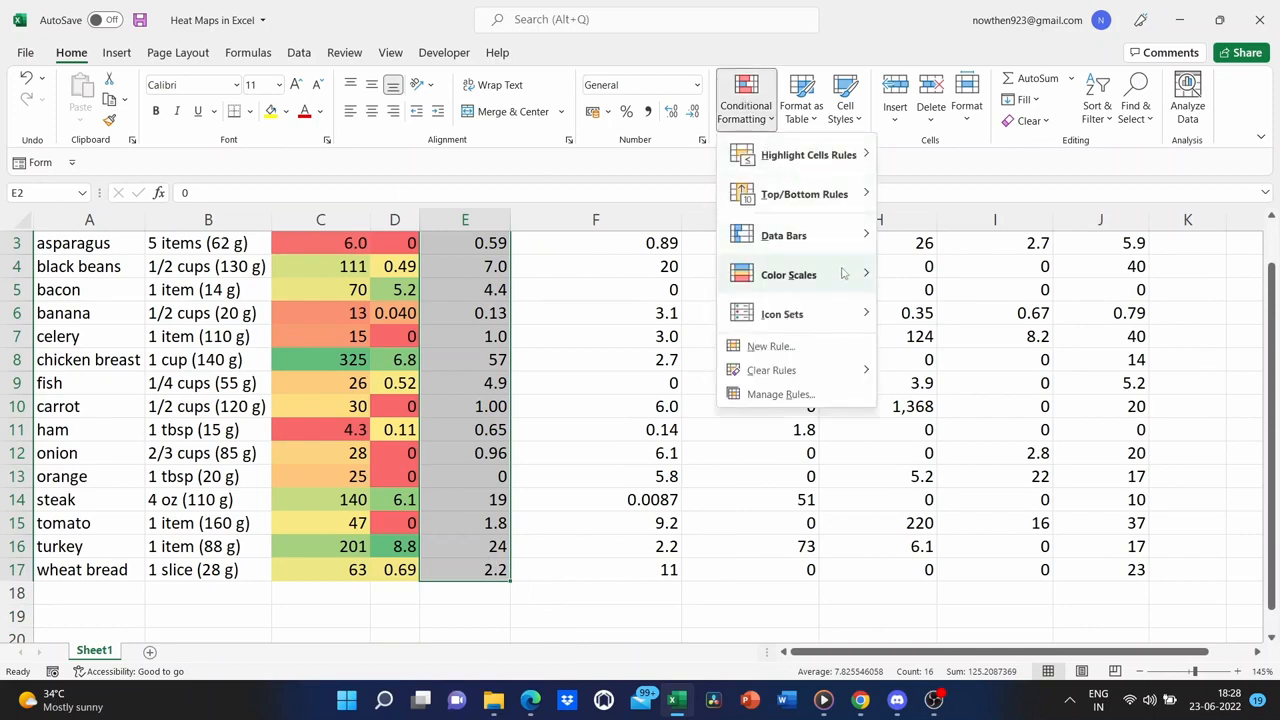
pyautogui.moveTo(843, 273)
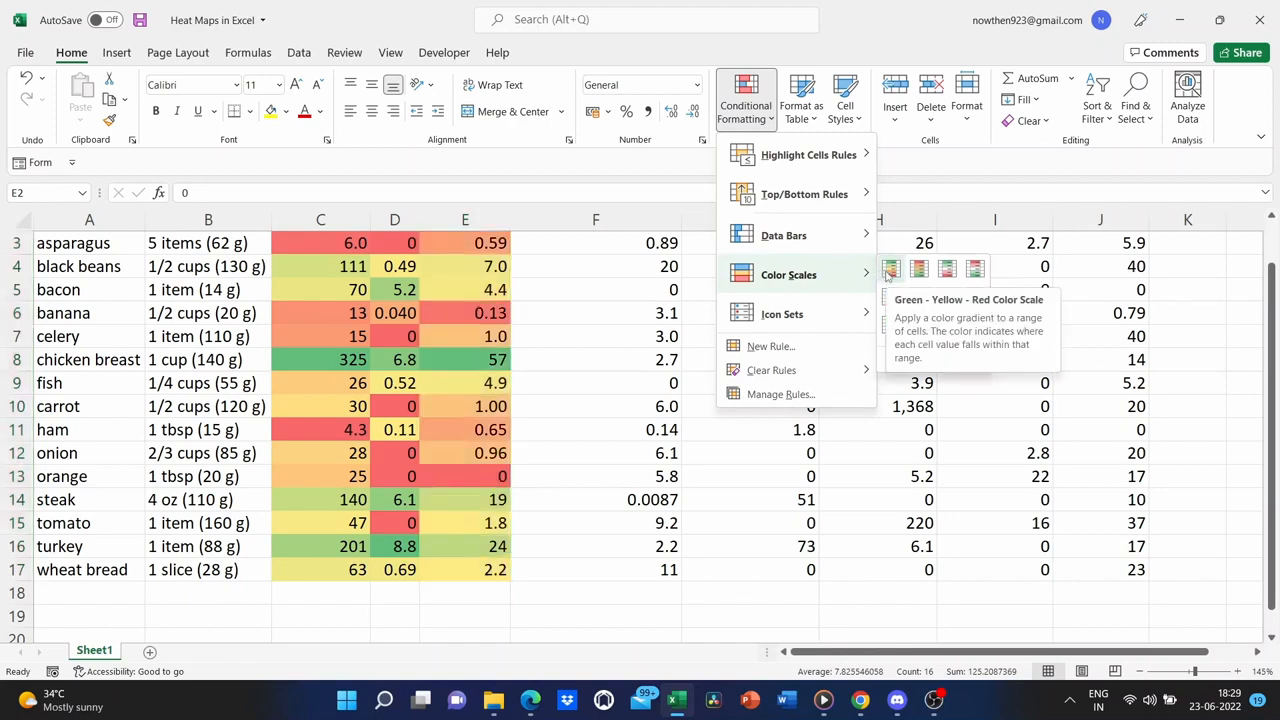
pyautogui.click(889, 272)
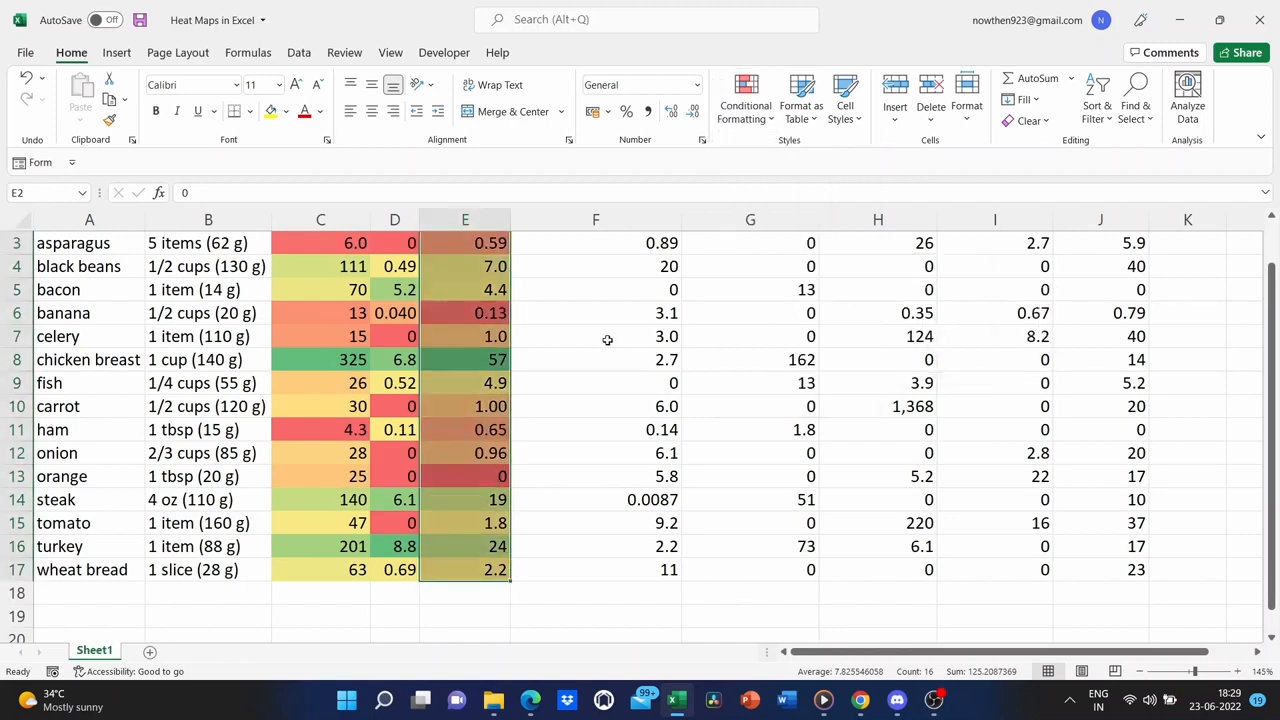
# - Apply the Green - Yellow - Red color scale to the Carbohydrates values in F2:F17 with conditional formatting
pyautogui.scroll(1, 608, 337)
pyautogui.moveTo(586, 278); pyautogui.dragTo(617, 540)
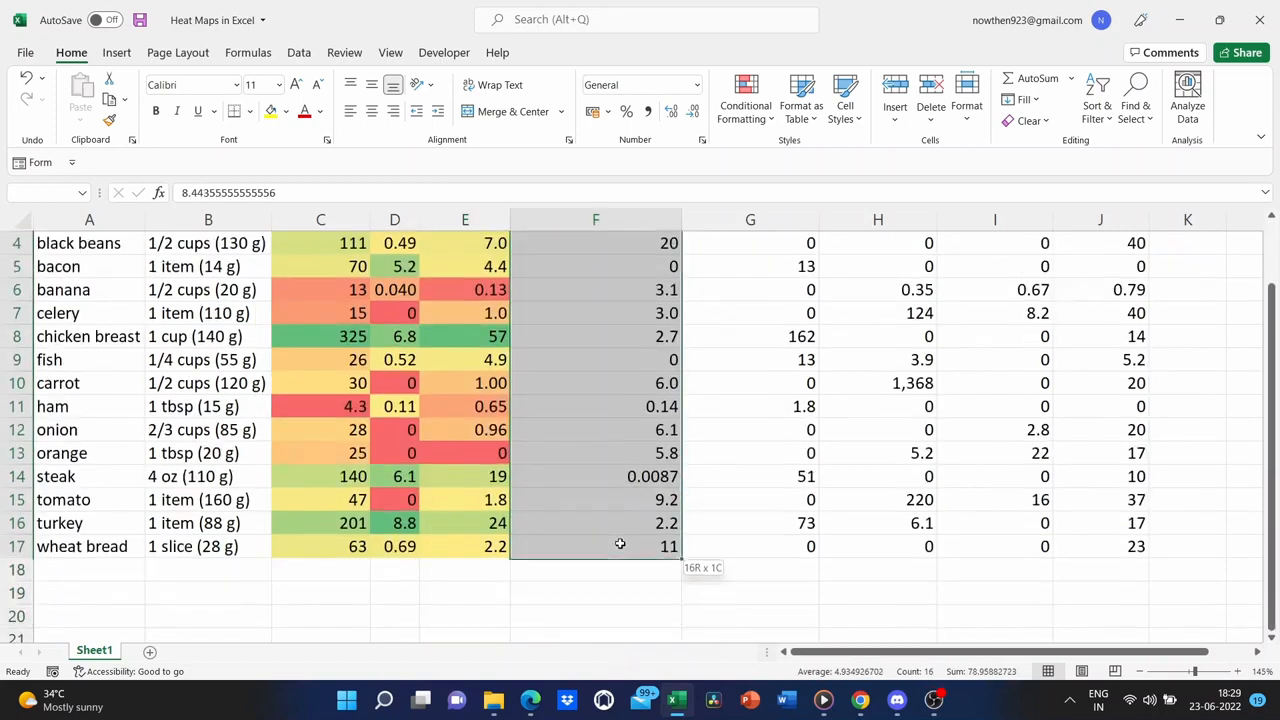
pyautogui.click(745, 100)
pyautogui.moveTo(789, 274)
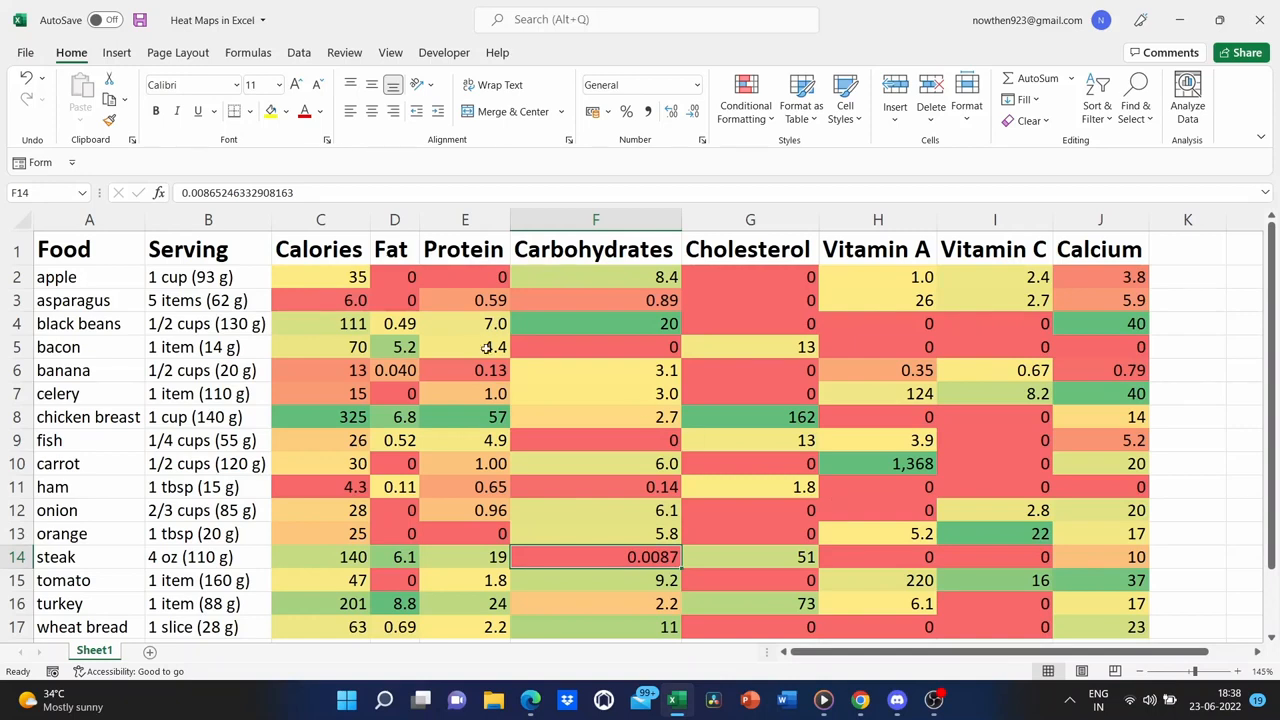
# - Change the Calories values in C2:C17 to the reversed Red - Yellow - Green color scale
pyautogui.scroll(-1, 486, 347)
pyautogui.scroll(1, 486, 347)
pyautogui.moveTo(320, 276); pyautogui.dragTo(323, 523)
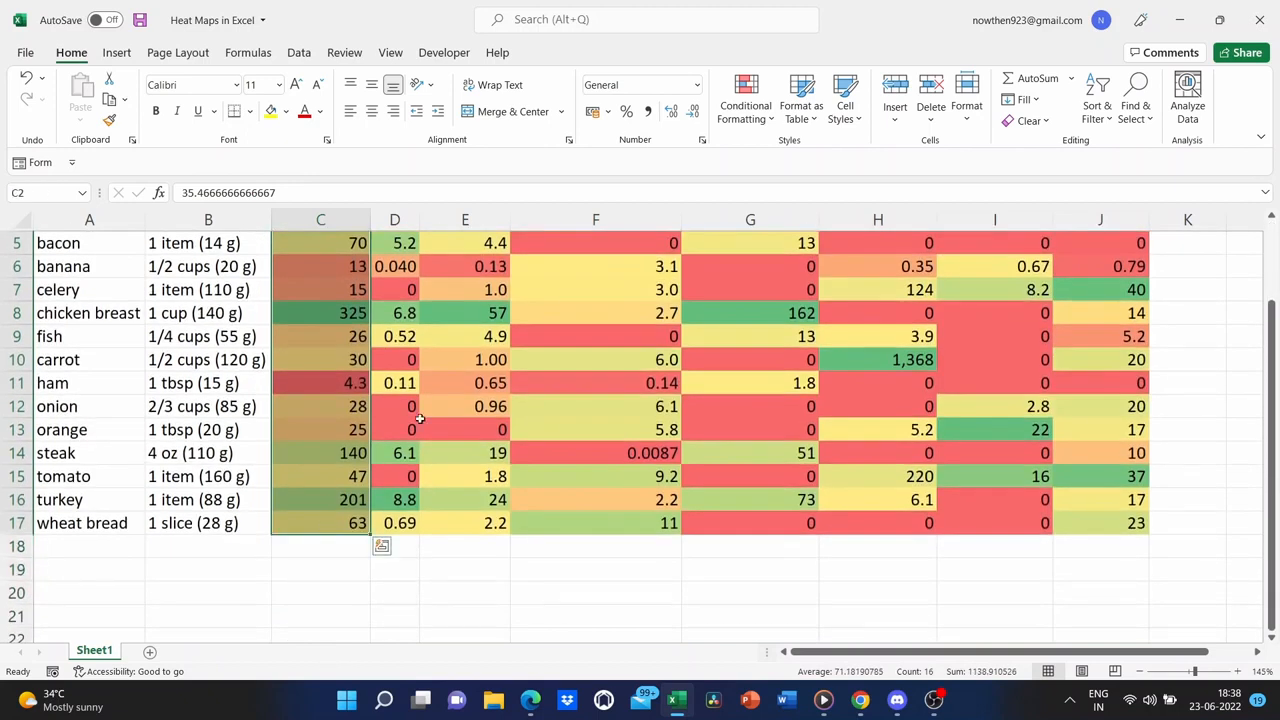
pyautogui.scroll(2, 420, 418)
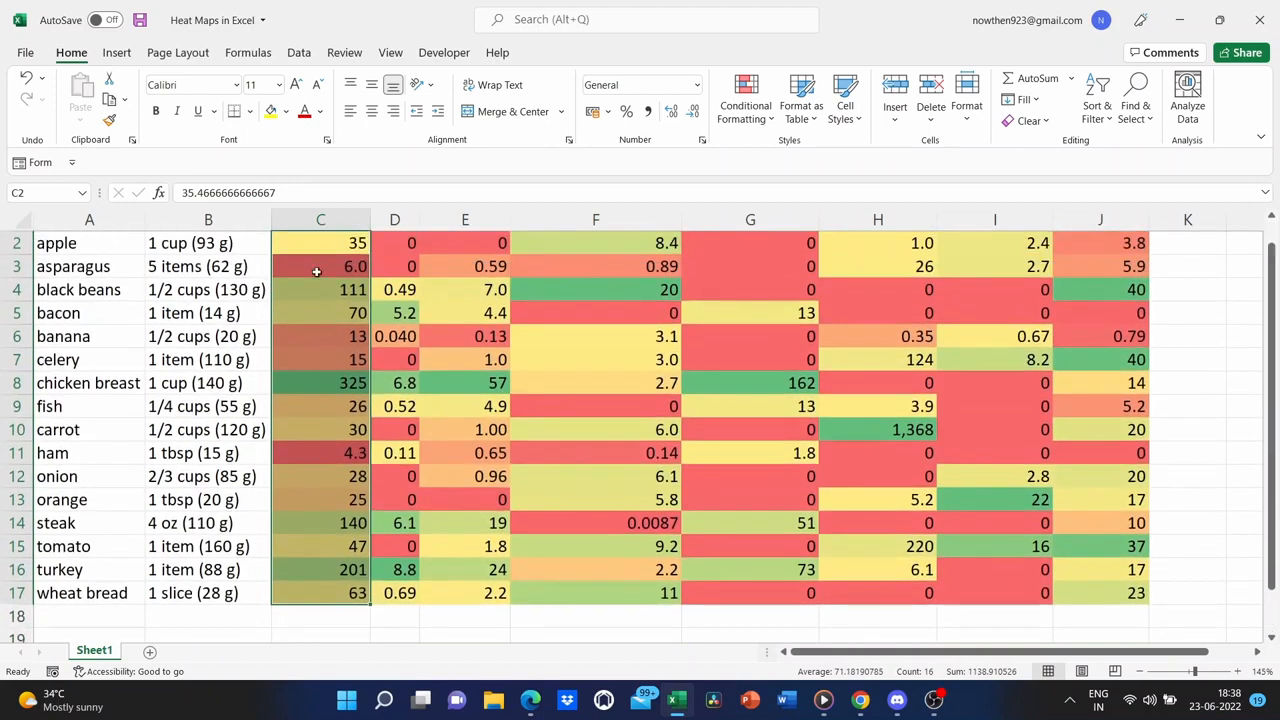
pyautogui.scroll(1, 316, 271)
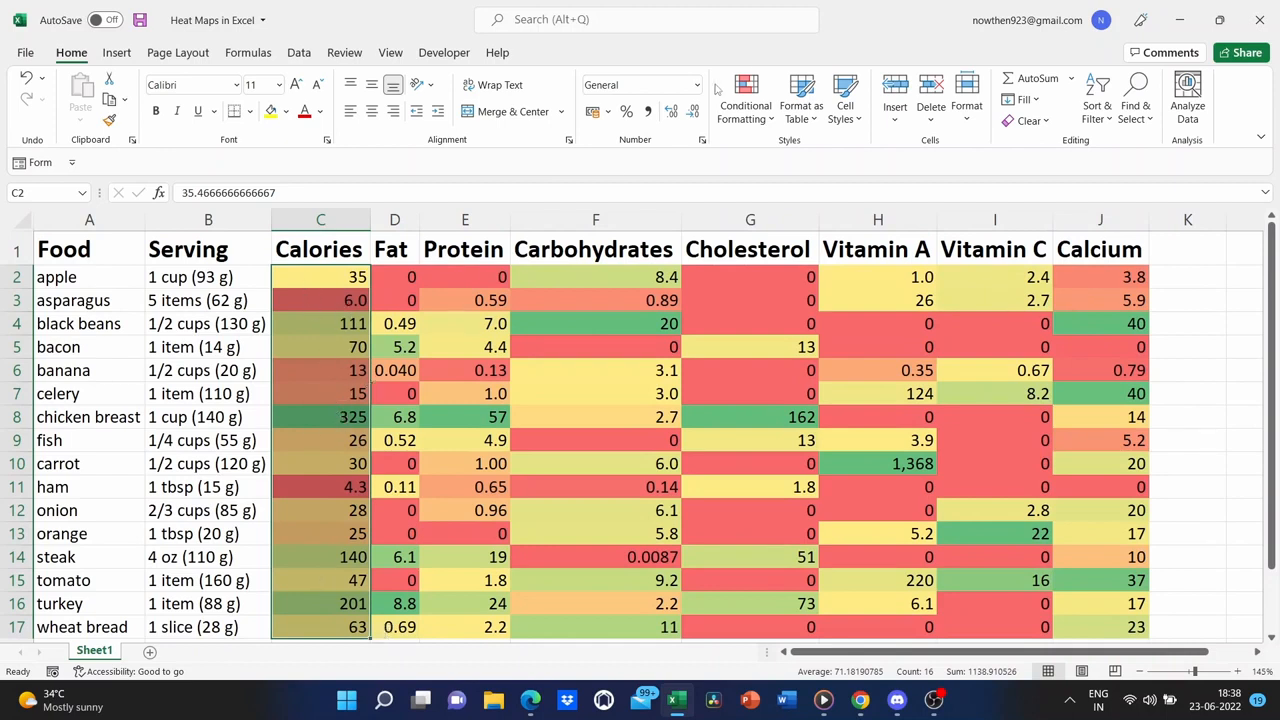
pyautogui.click(760, 115)
pyautogui.moveTo(780, 280)
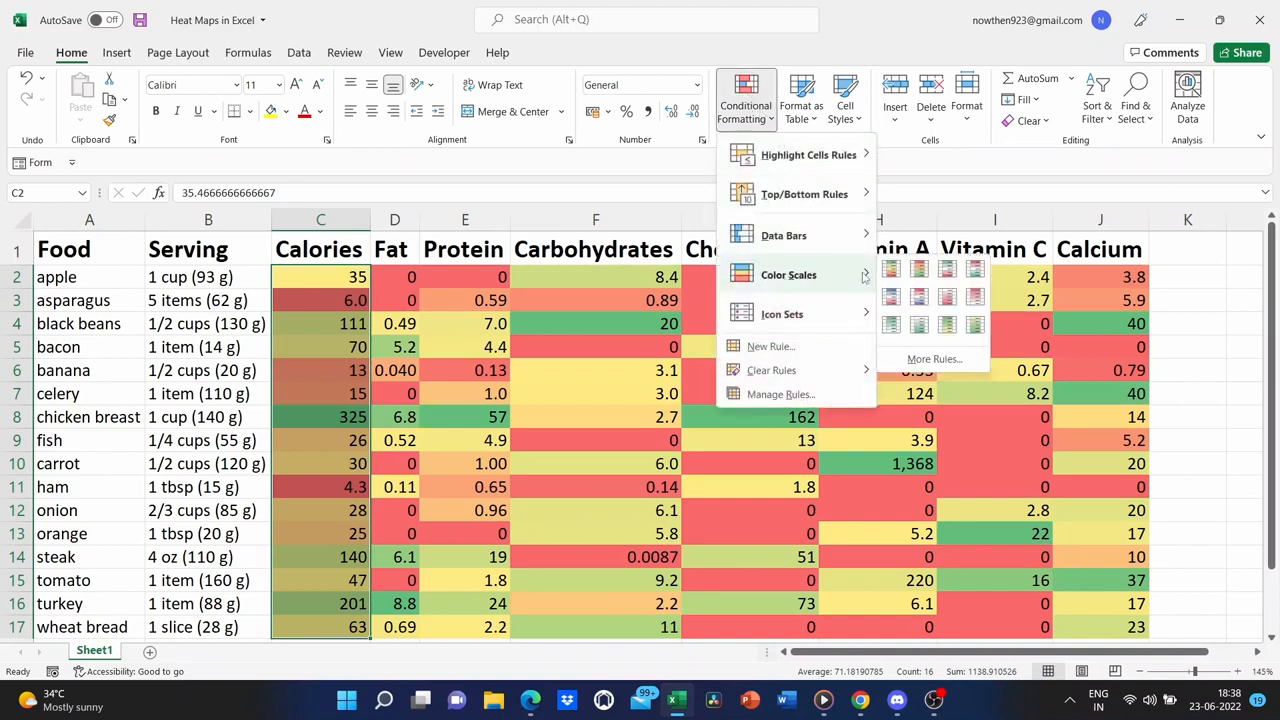
pyautogui.click(917, 271)
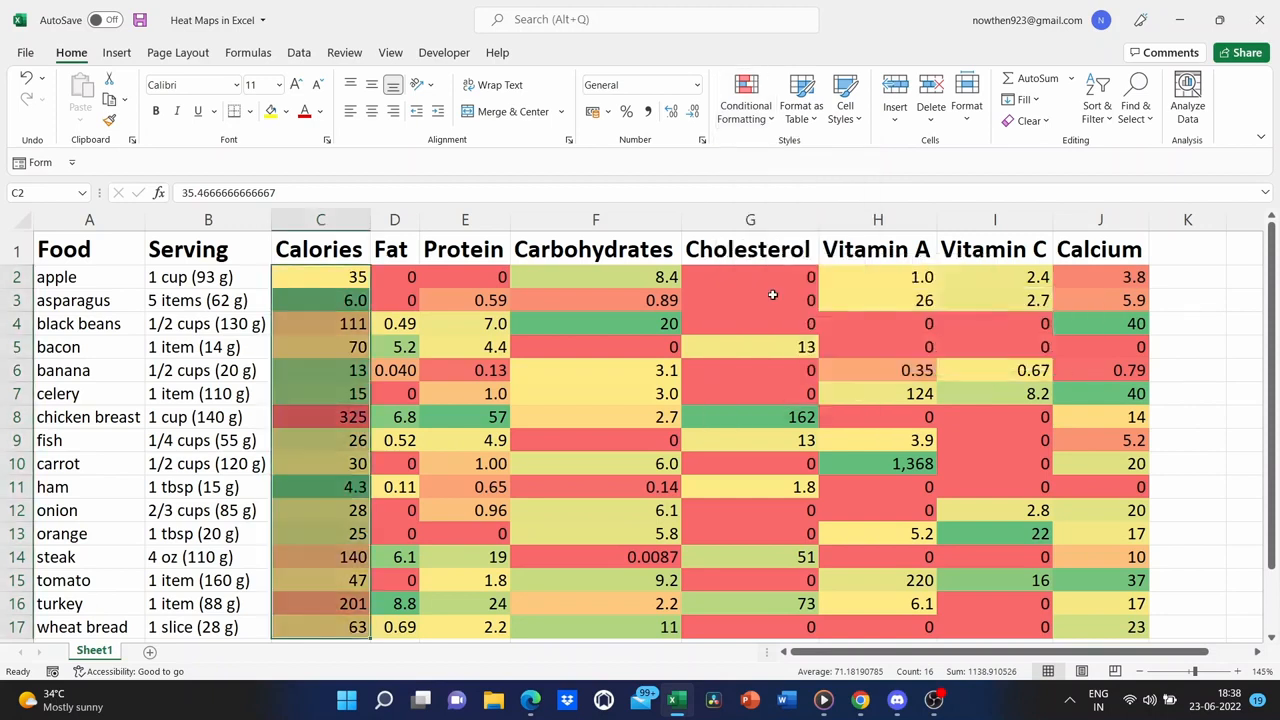
# - Examine how the reversed color scale shades the low and high Calories values, including asparagus, celery, banana, ham and chicken breast
pyautogui.click(398, 322)
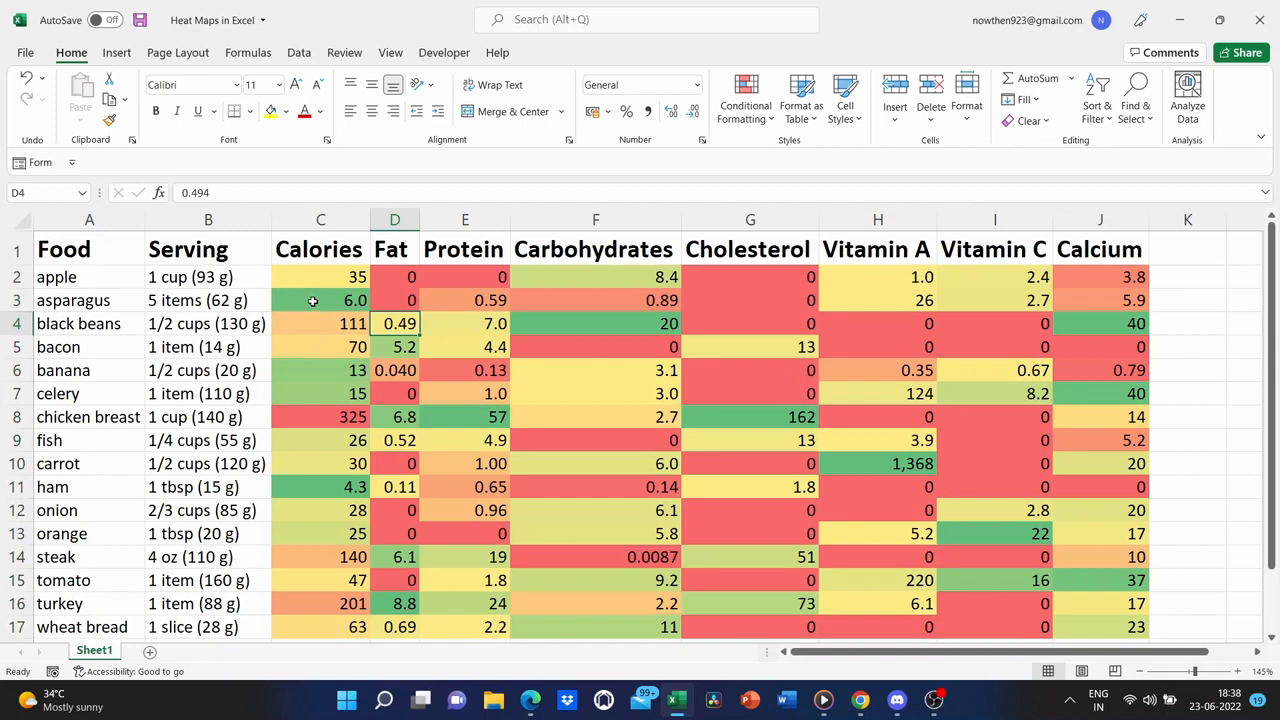
pyautogui.click(312, 301)
pyautogui.click(314, 388)
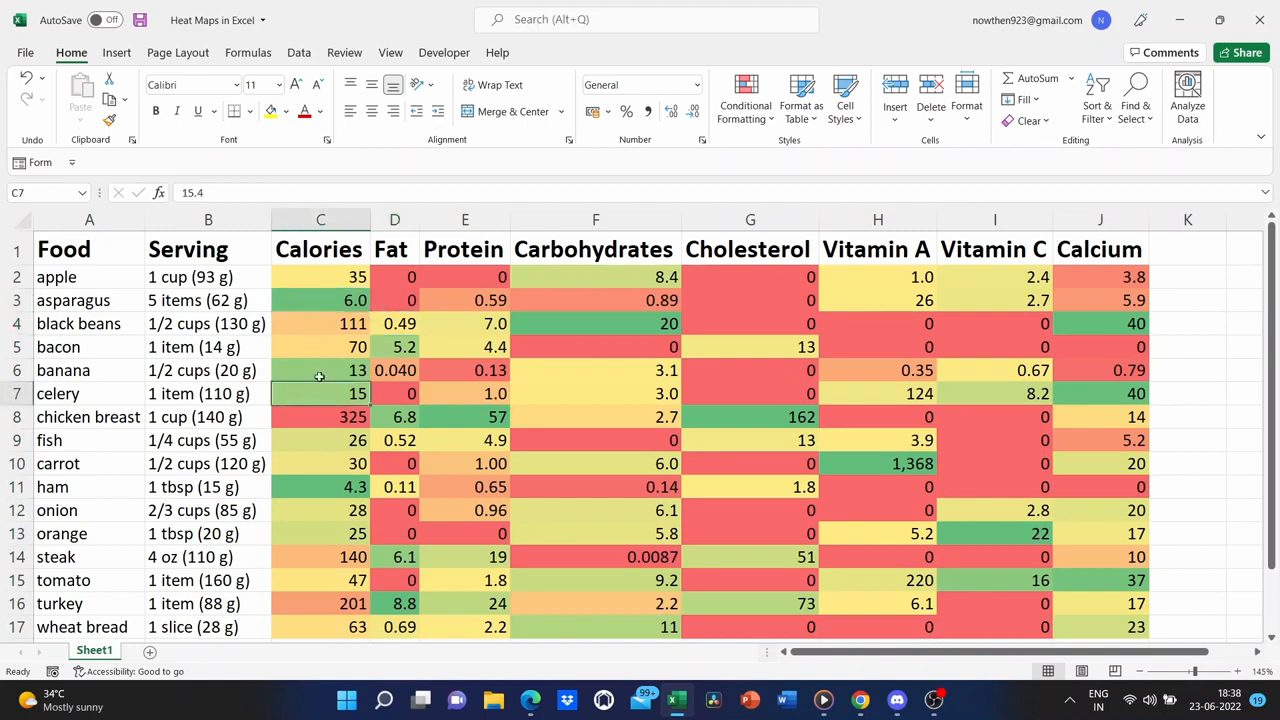
pyautogui.click(319, 376)
pyautogui.click(317, 492)
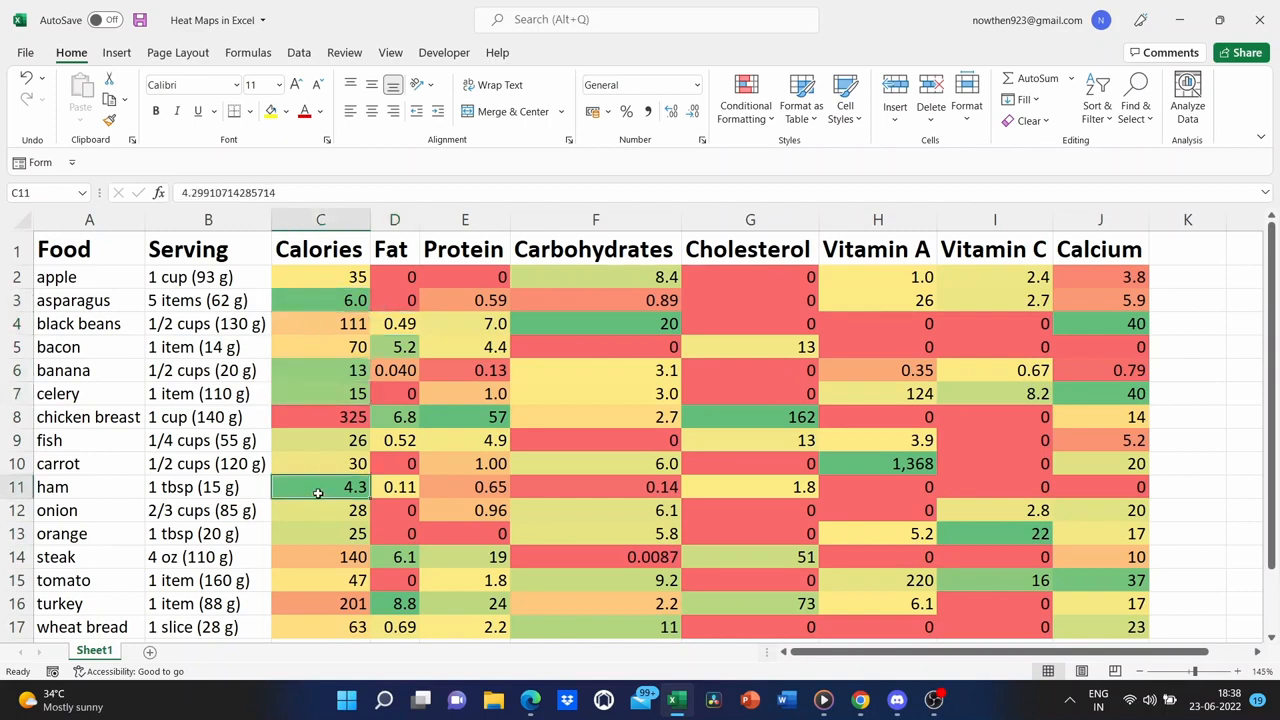
pyautogui.click(340, 417)
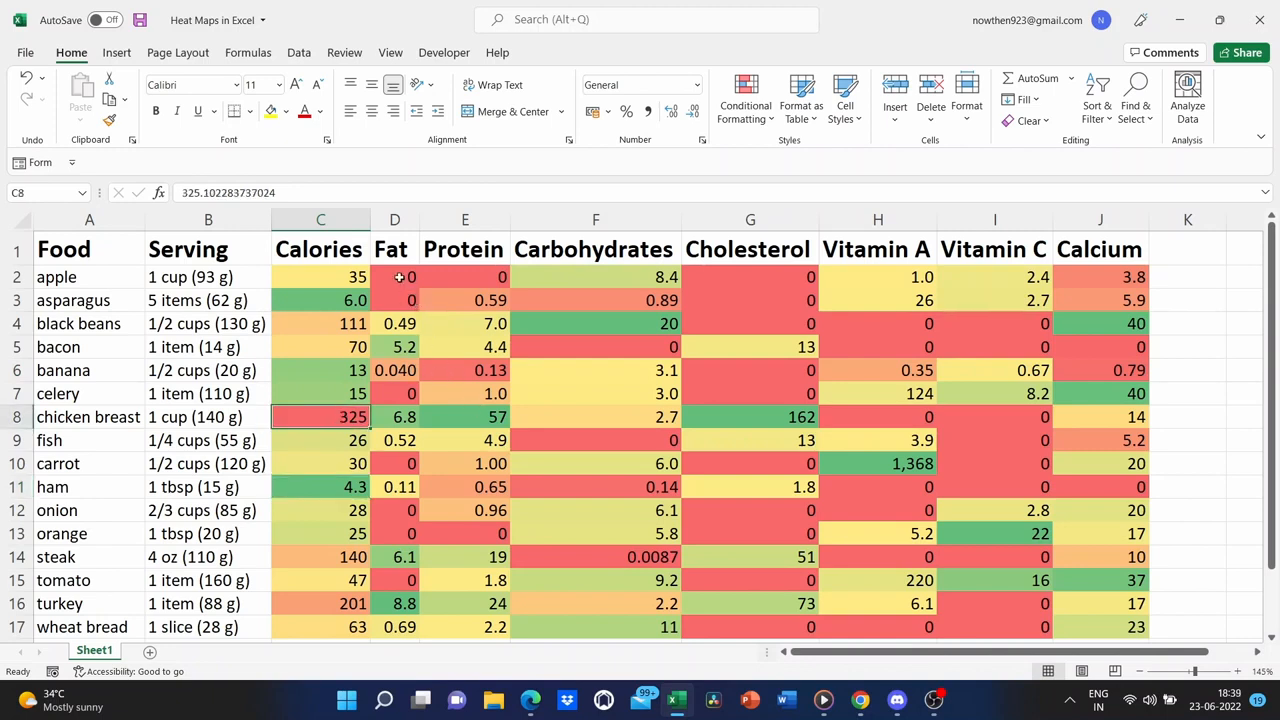
# - Apply the Red - Yellow - Green color scale to the Fat values in D2:D17 and Cholesterol values in G2:G17 together, then clear the selection
pyautogui.moveTo(399, 276); pyautogui.dragTo(434, 563)
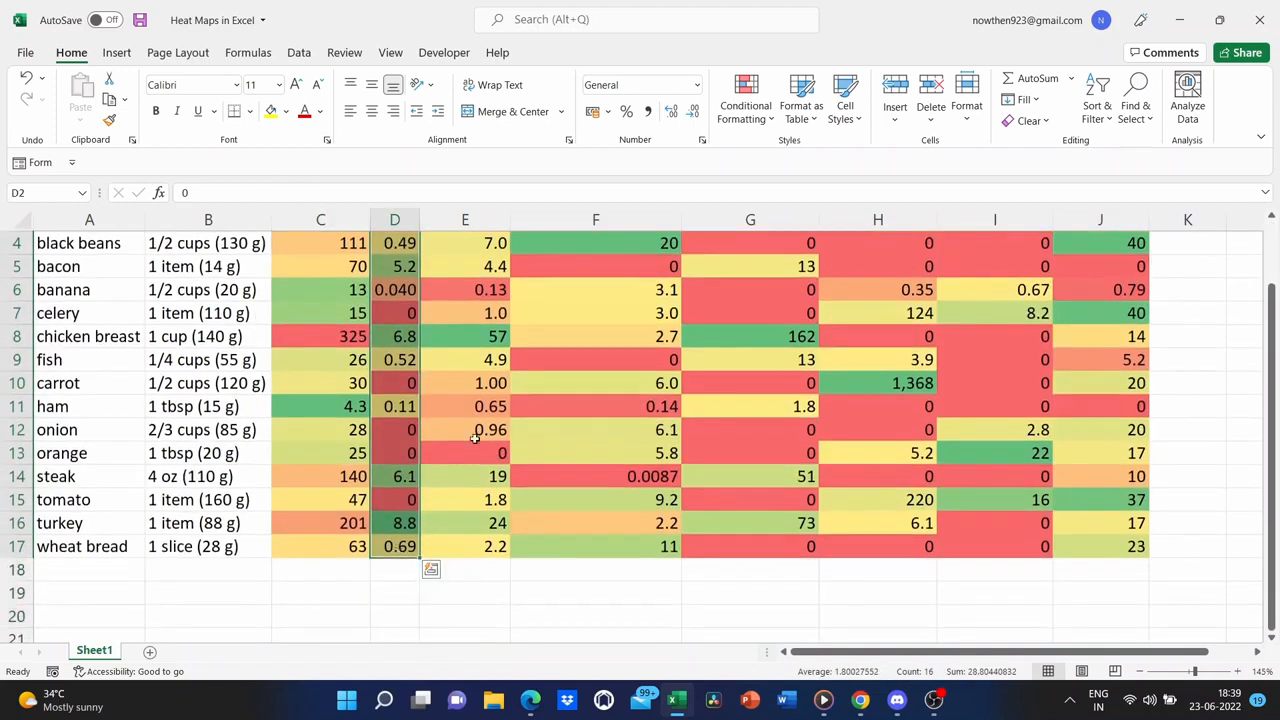
pyautogui.scroll(1, 478, 433)
pyautogui.scroll(1, 478, 433)
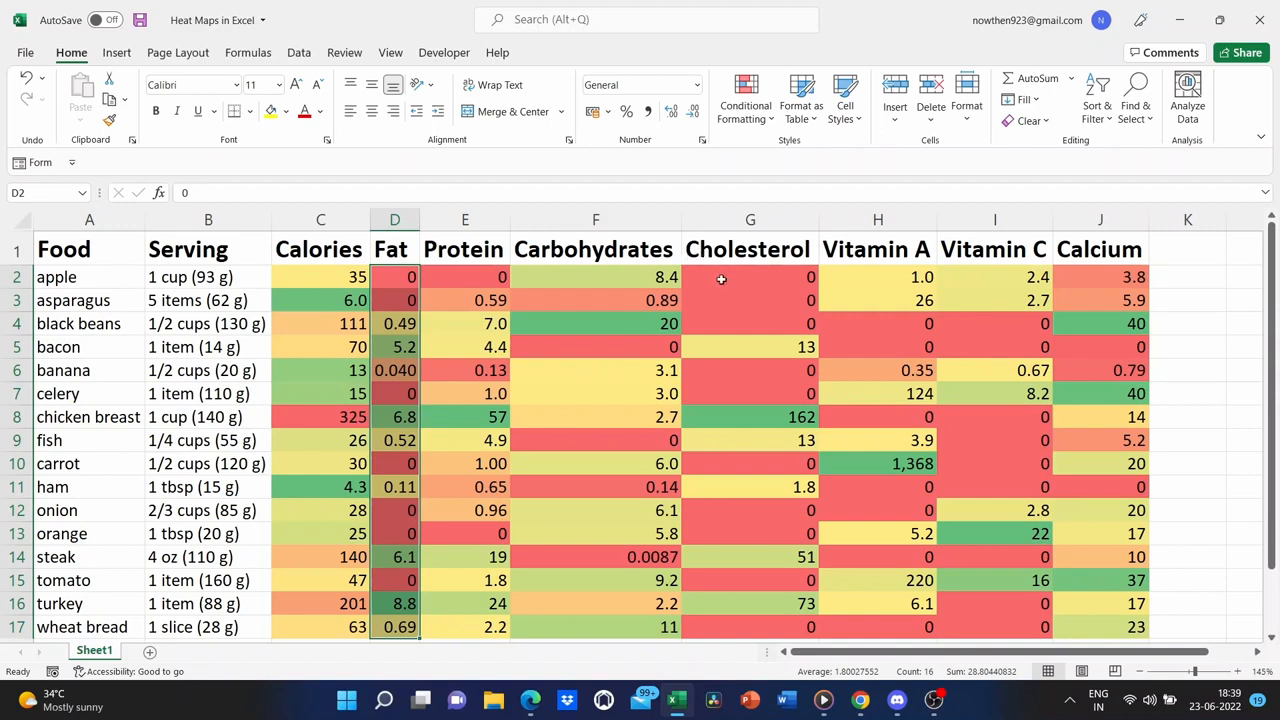
pyautogui.moveTo(721, 277); pyautogui.dragTo(745, 461)
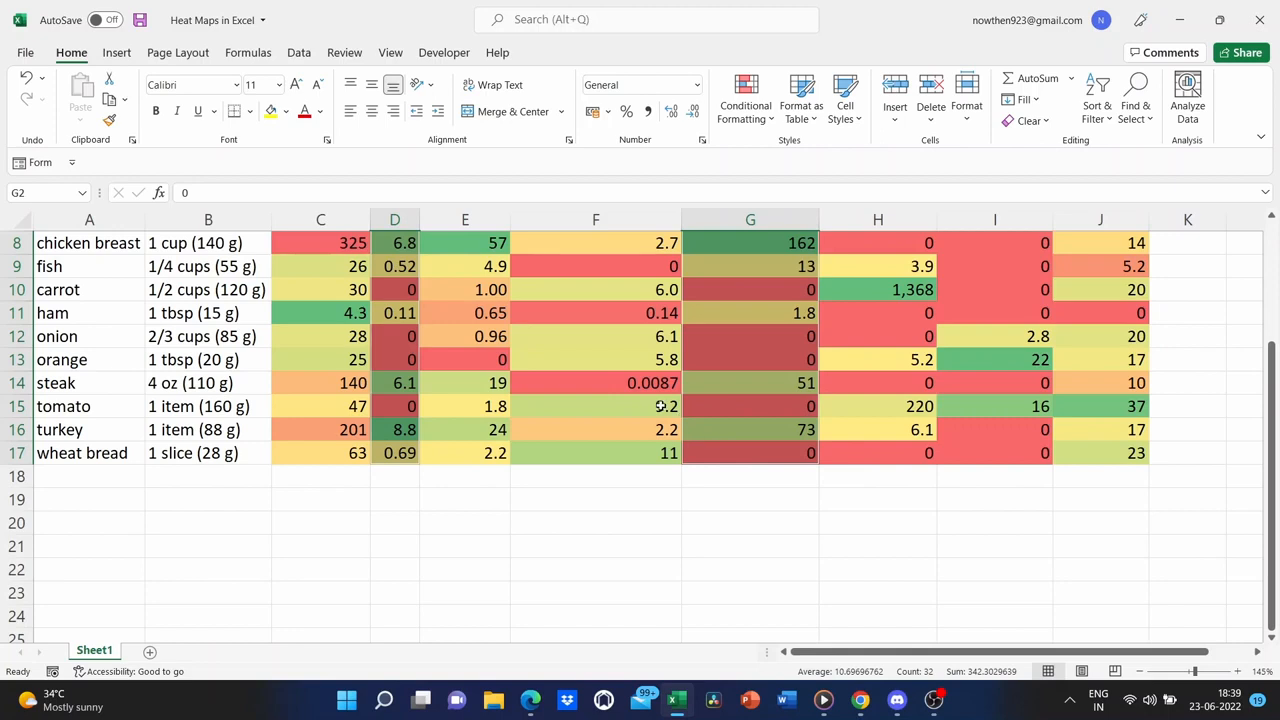
pyautogui.scroll(3, 662, 406)
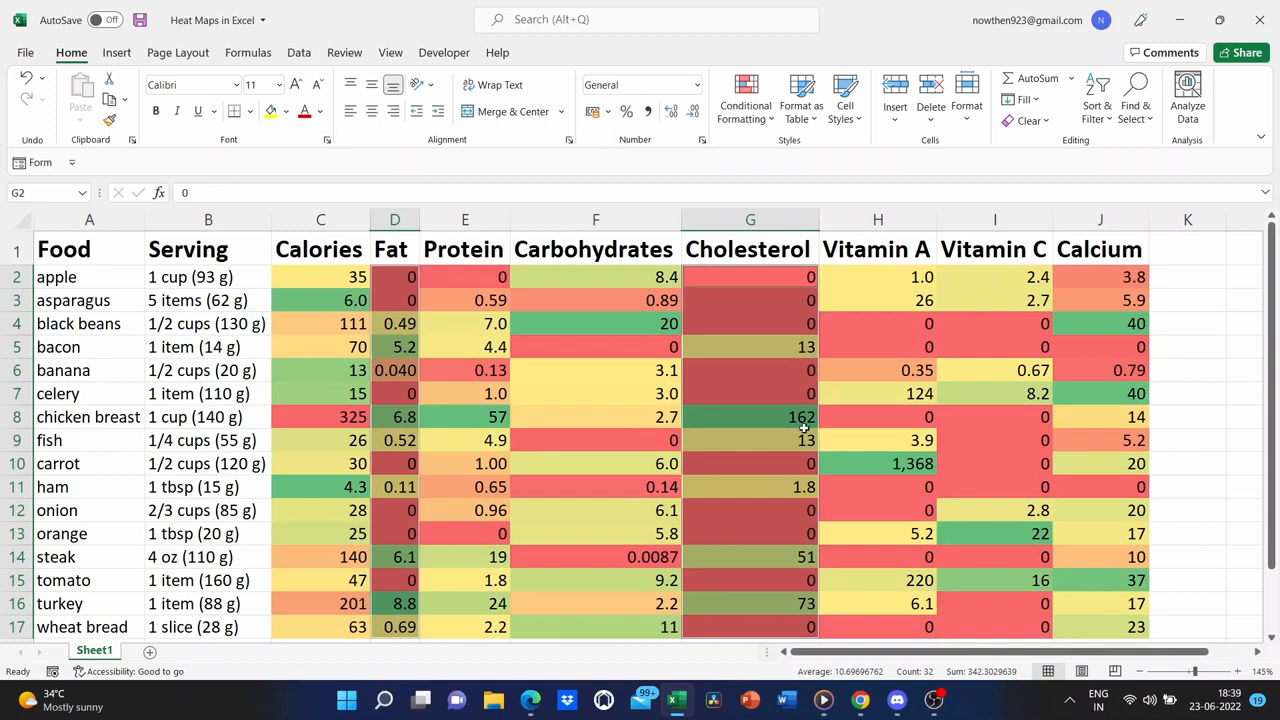
pyautogui.click(748, 98)
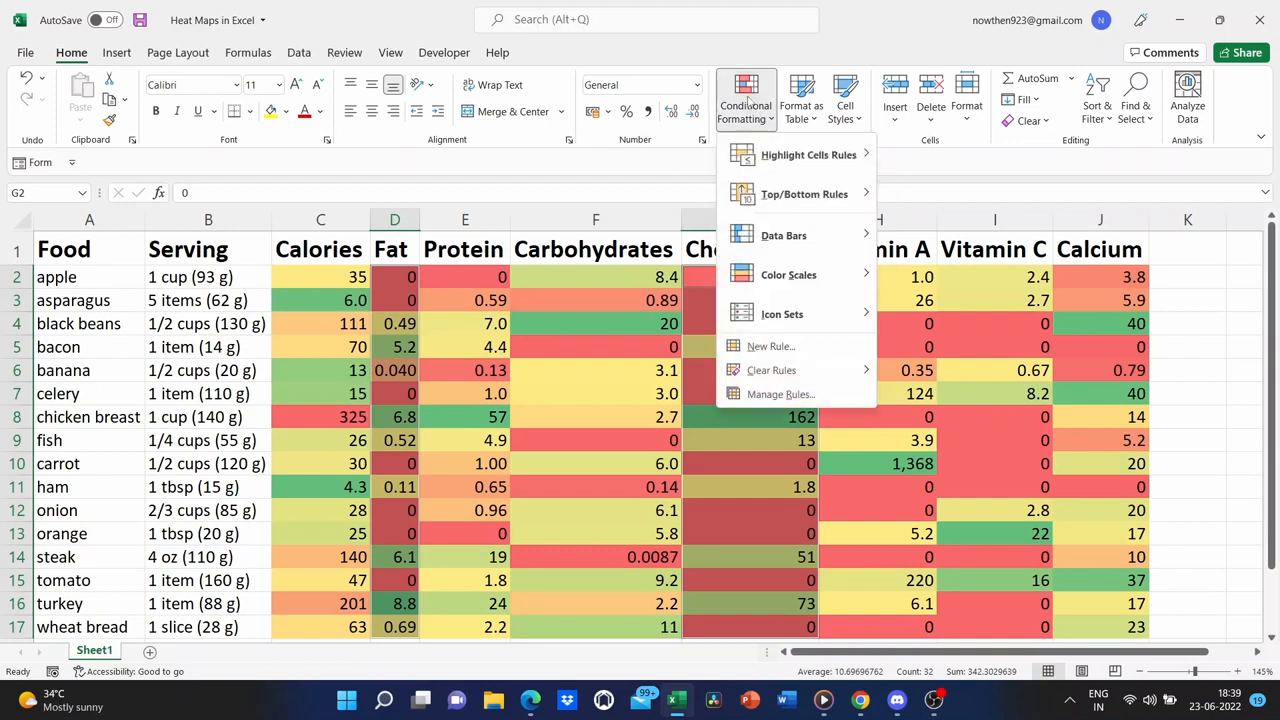
pyautogui.moveTo(790, 273)
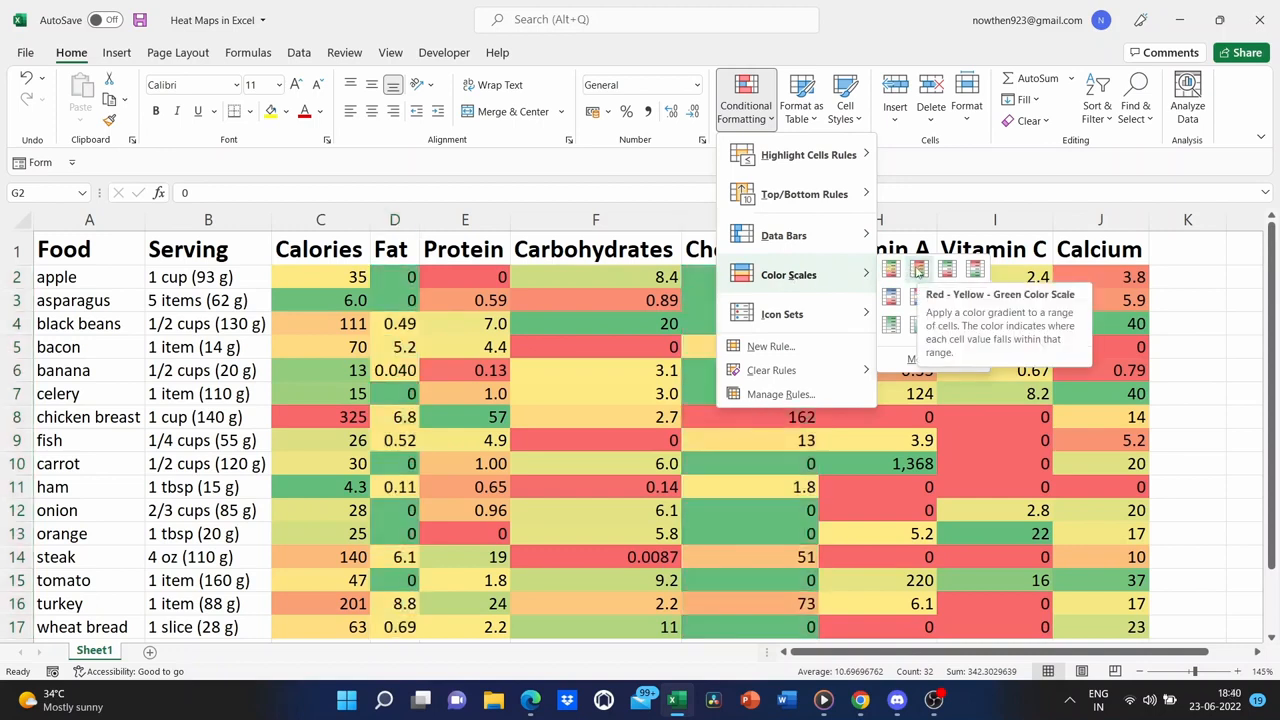
pyautogui.click(918, 270)
pyautogui.click(638, 318)
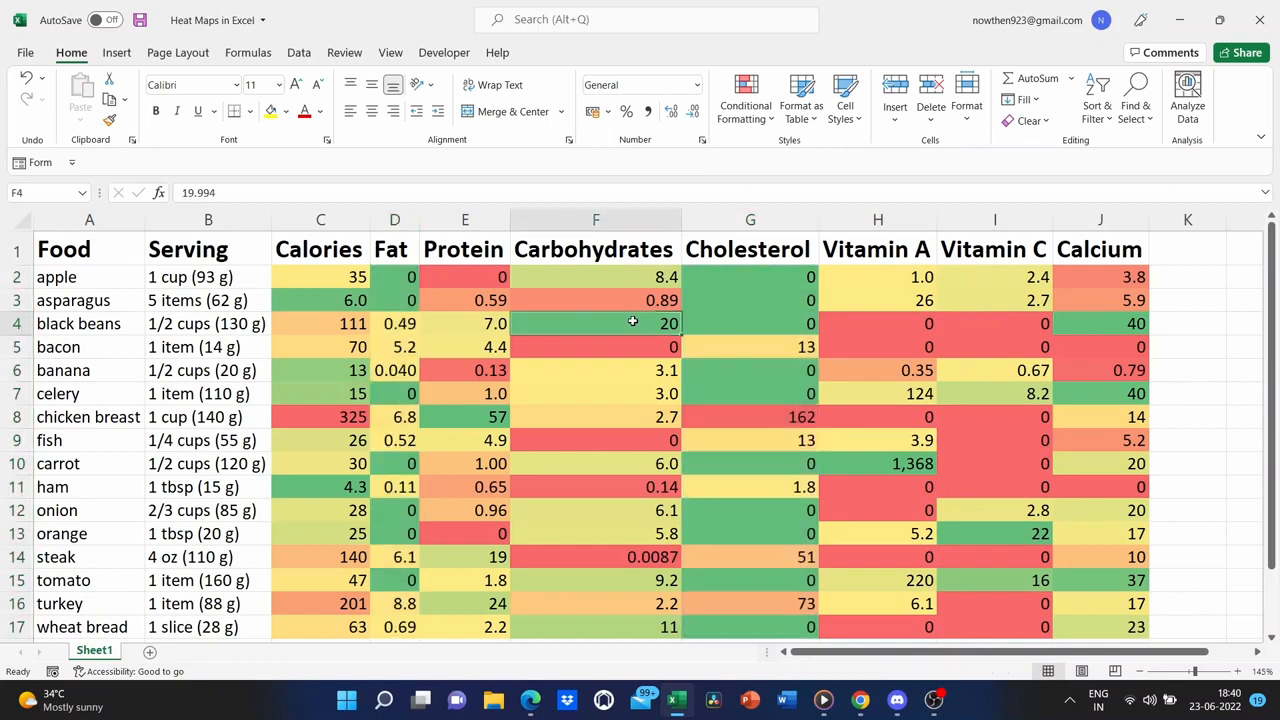
# - Check how the Red - Yellow - Green scale shades low values in the Fat, Cholesterol and Calories columns
pyautogui.click(397, 300)
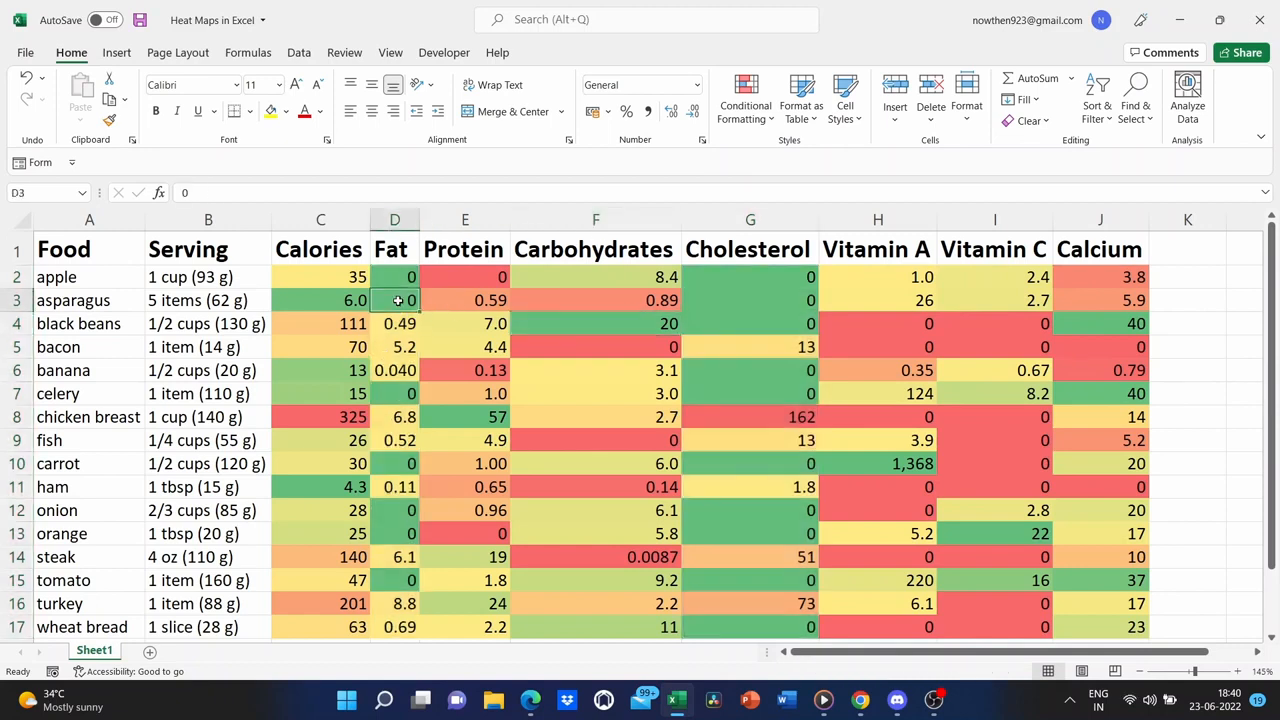
pyautogui.click(766, 294)
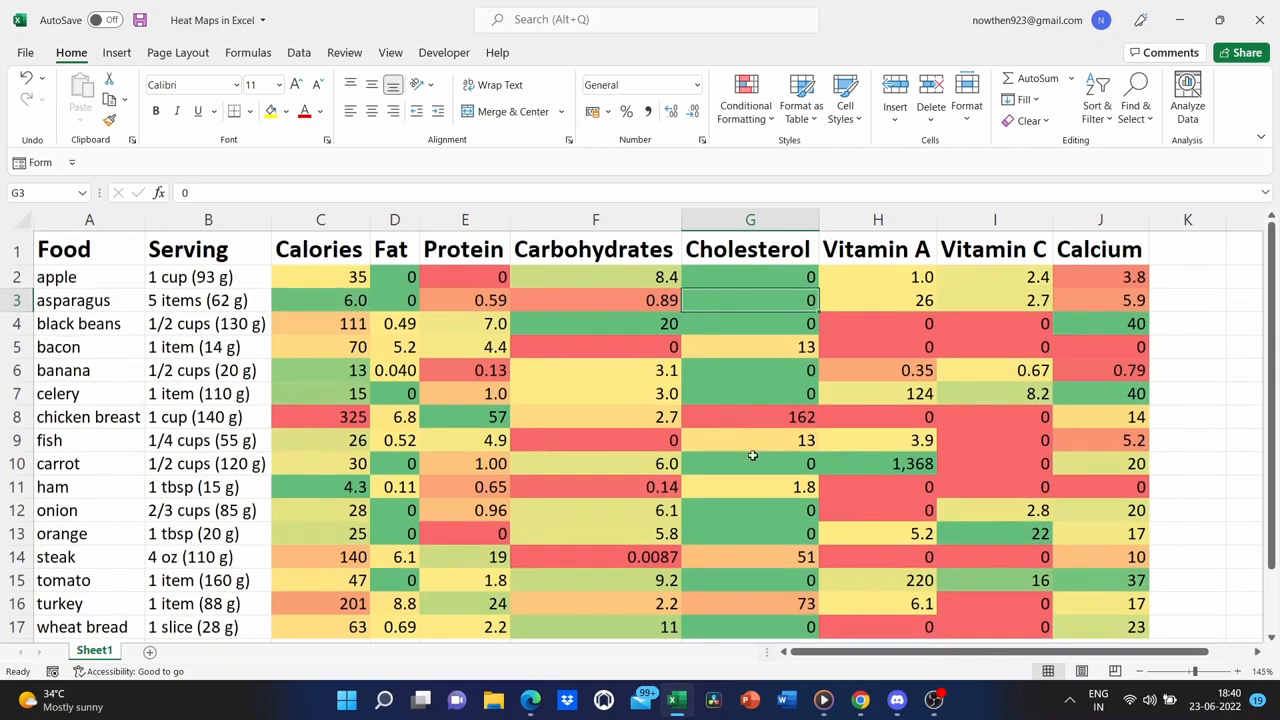
pyautogui.click(344, 300)
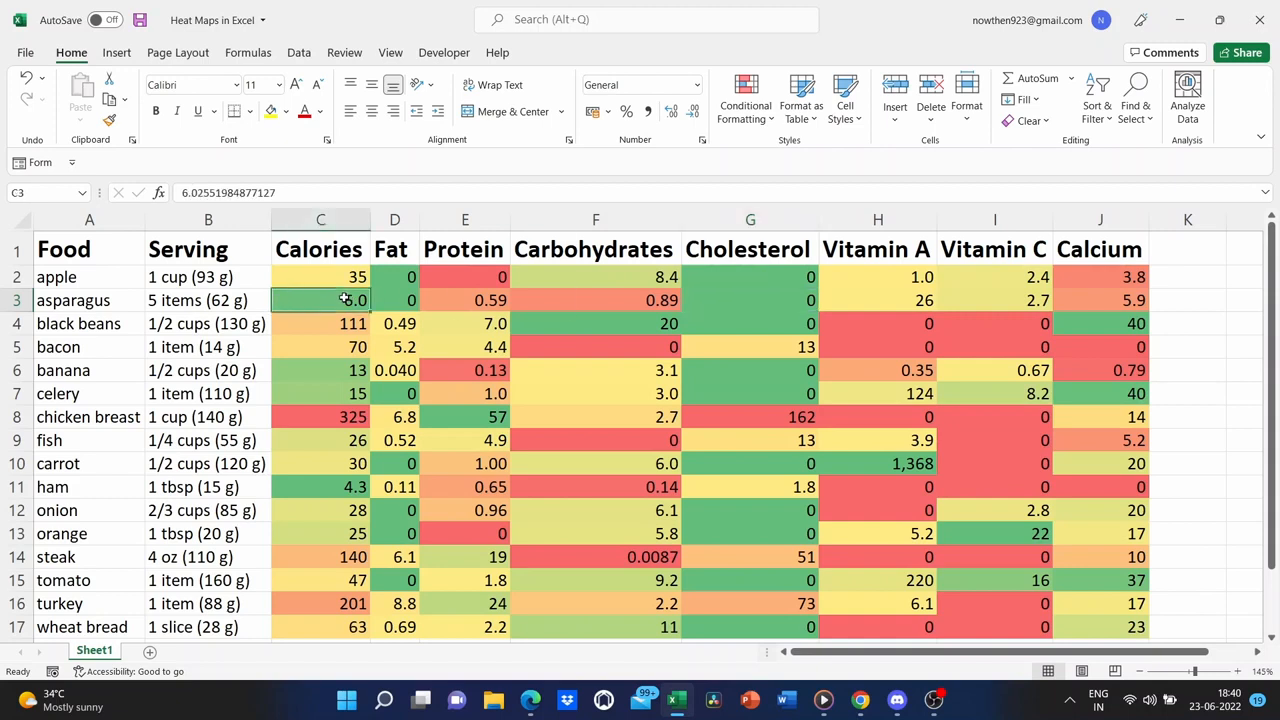
pyautogui.click(350, 388)
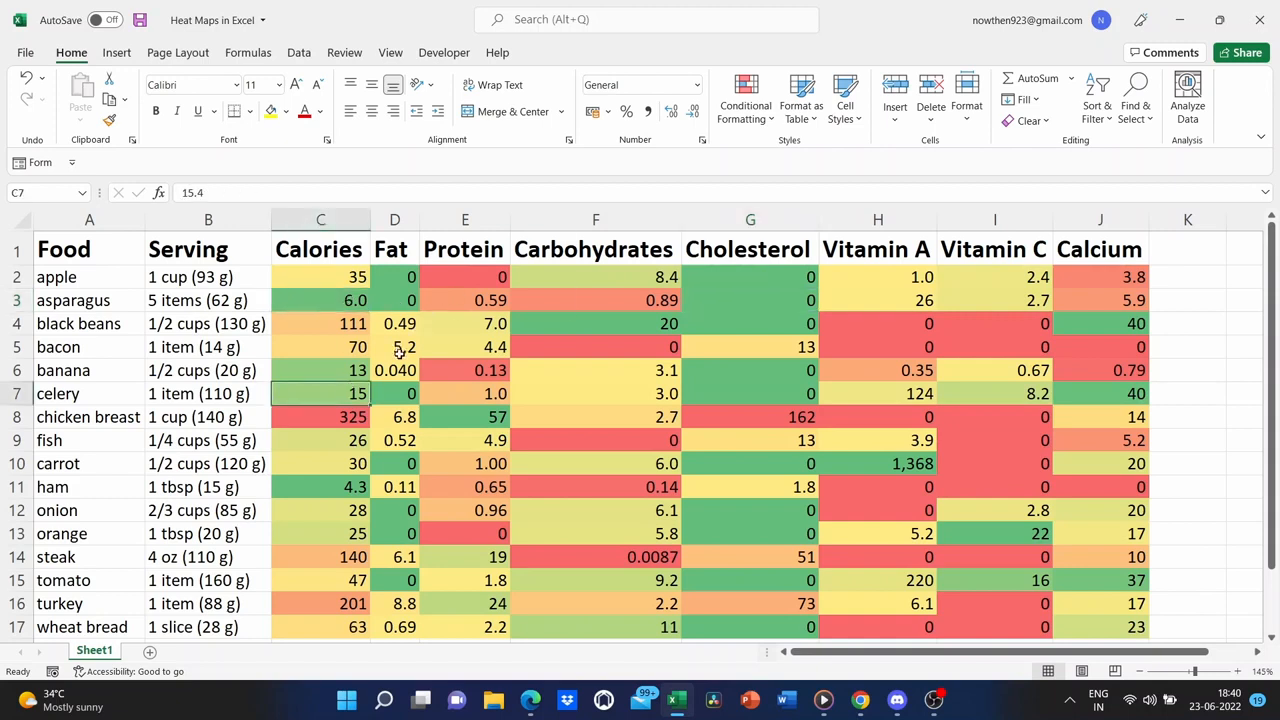